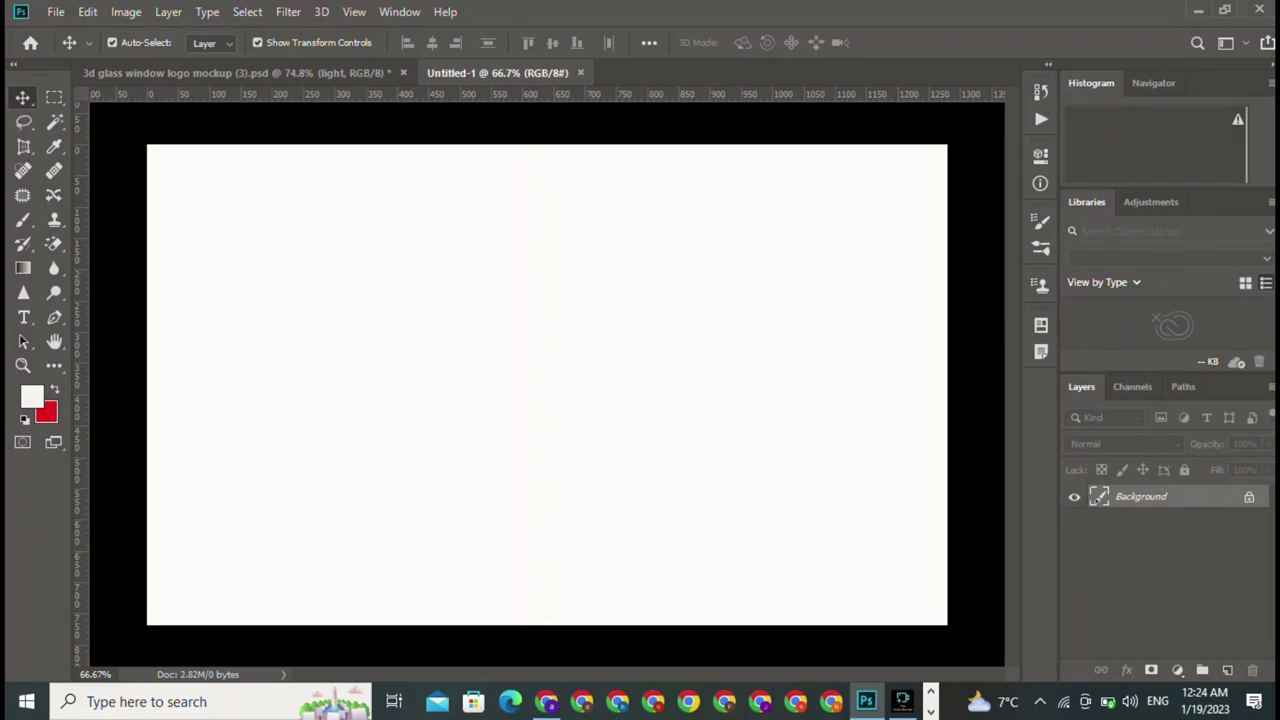
Add vertical guides at the left and right of centre, settling one near 853 px, dismissing the Background warning.
left_click_drag(82, 465, 271, 490)
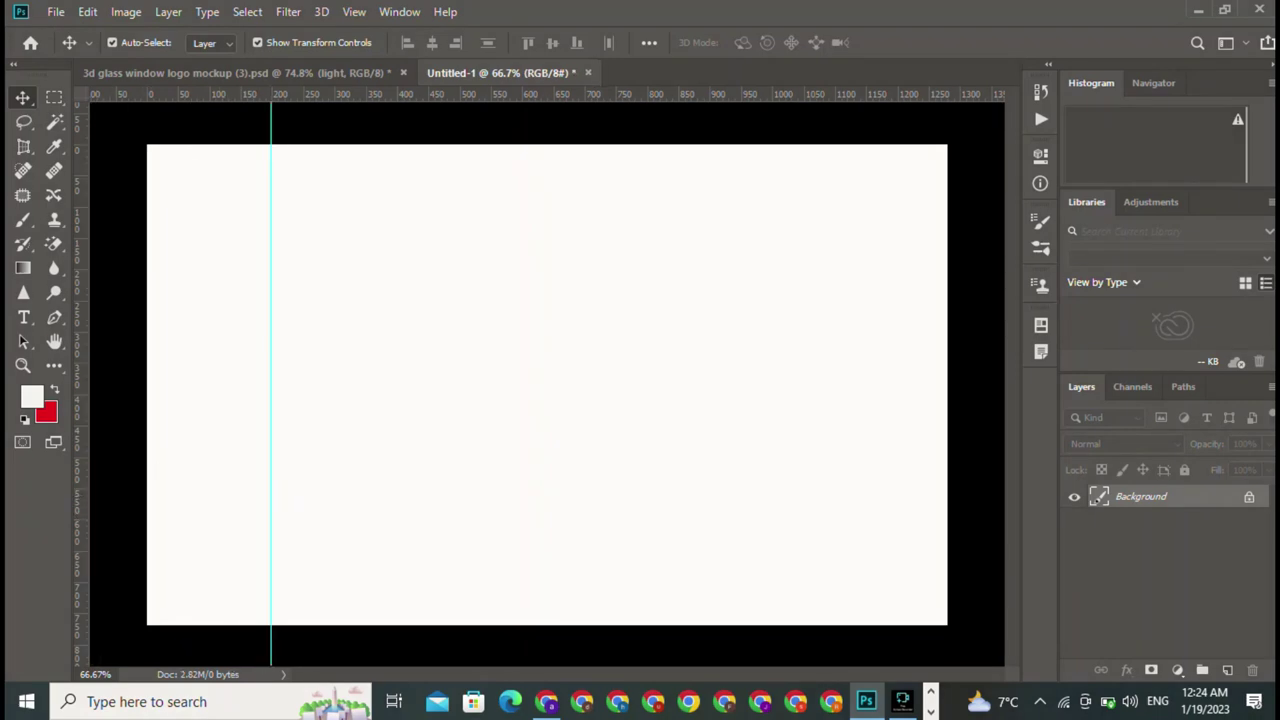
left_click_drag(82, 462, 667, 545)
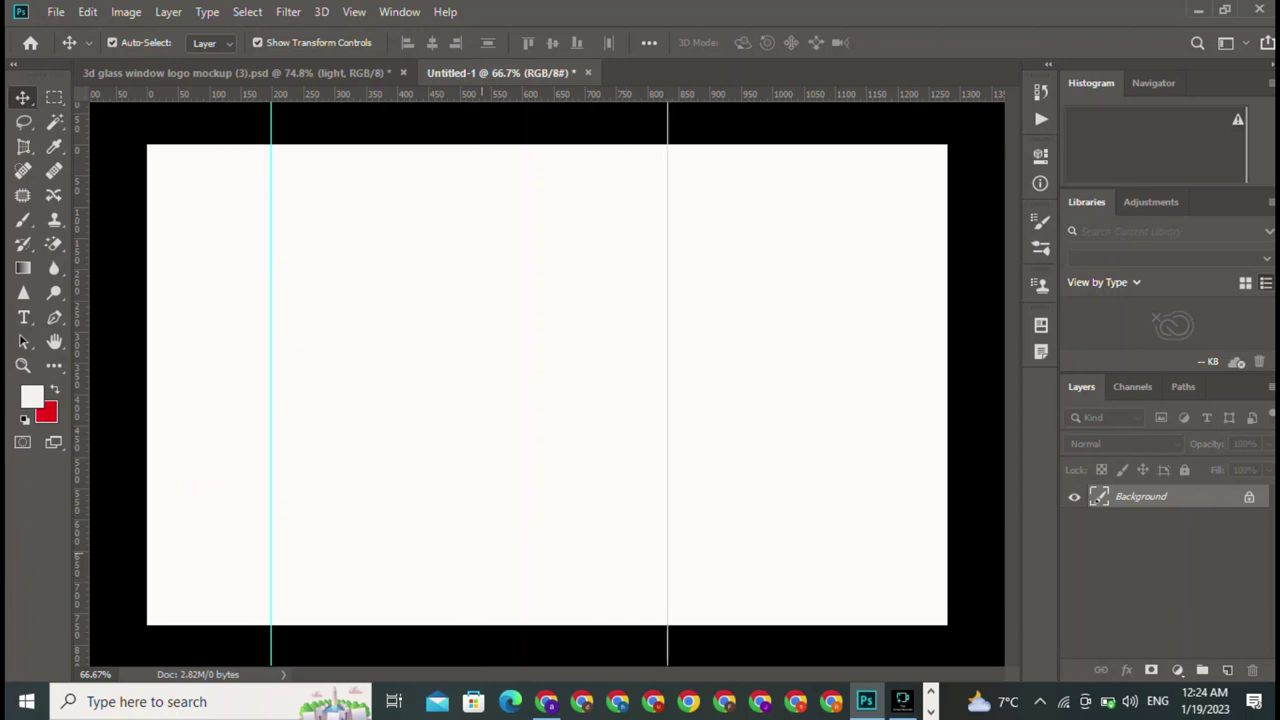
left_click_drag(94, 455, 190, 455)
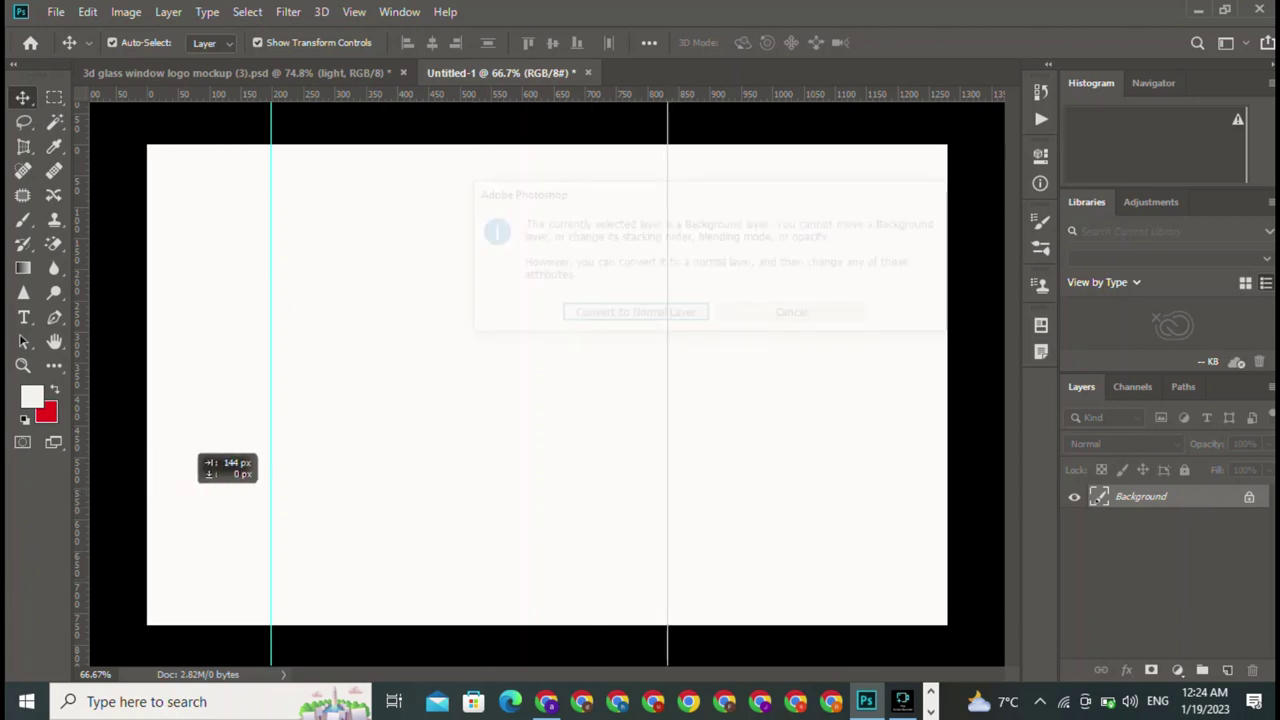
left_click(796, 315)
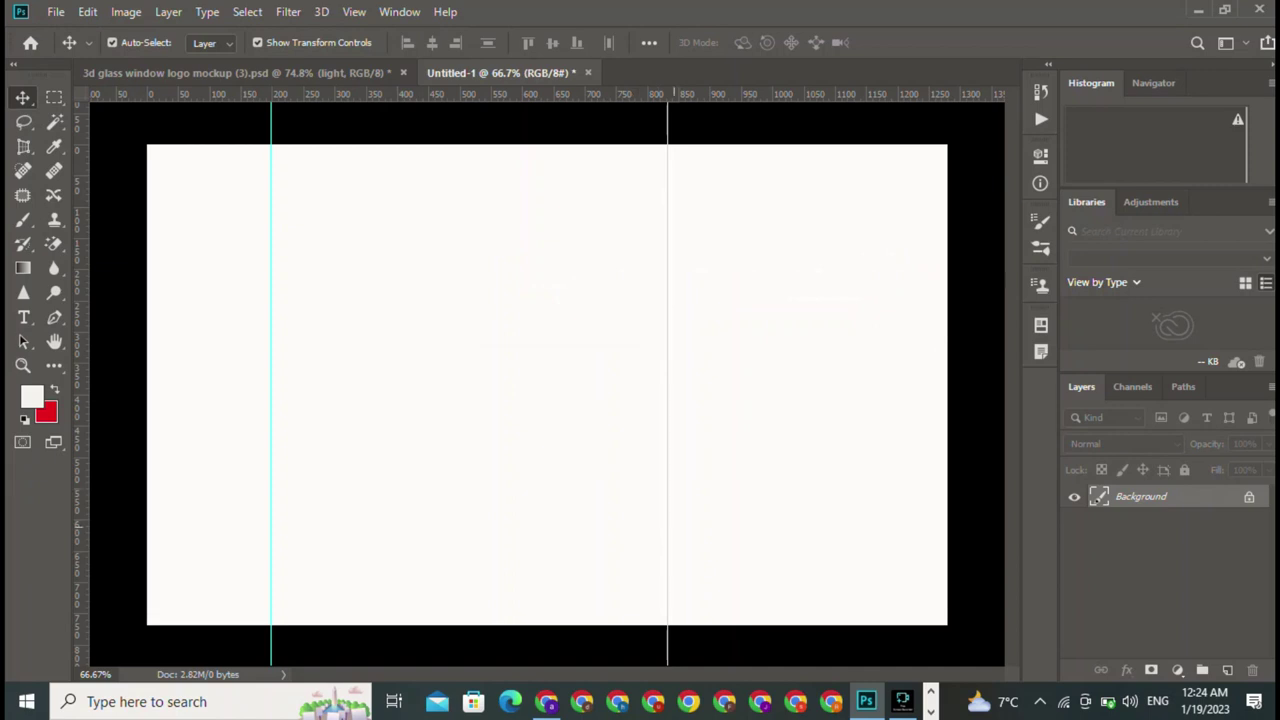
mouse_move(82, 450)
left_mouse_down()
mouse_move(678, 522)
mouse_move(670, 545)
left_mouse_up()
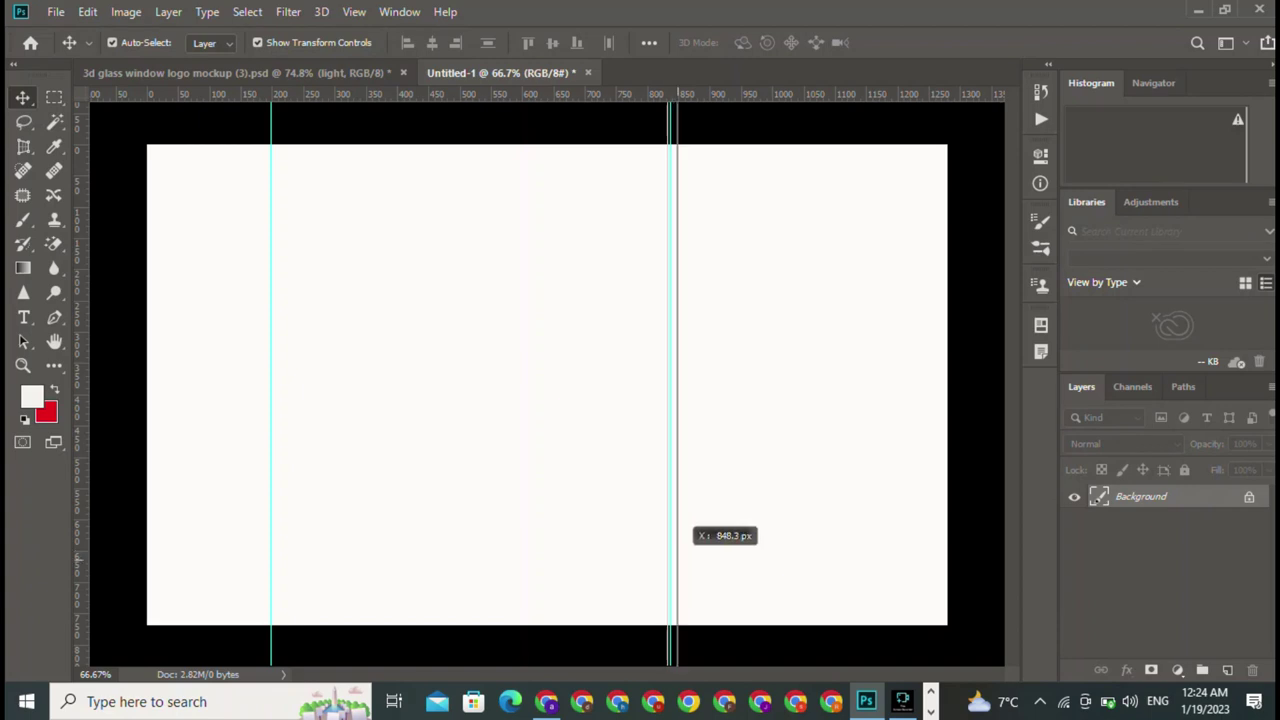
left_click_drag(669, 530, 682, 530)
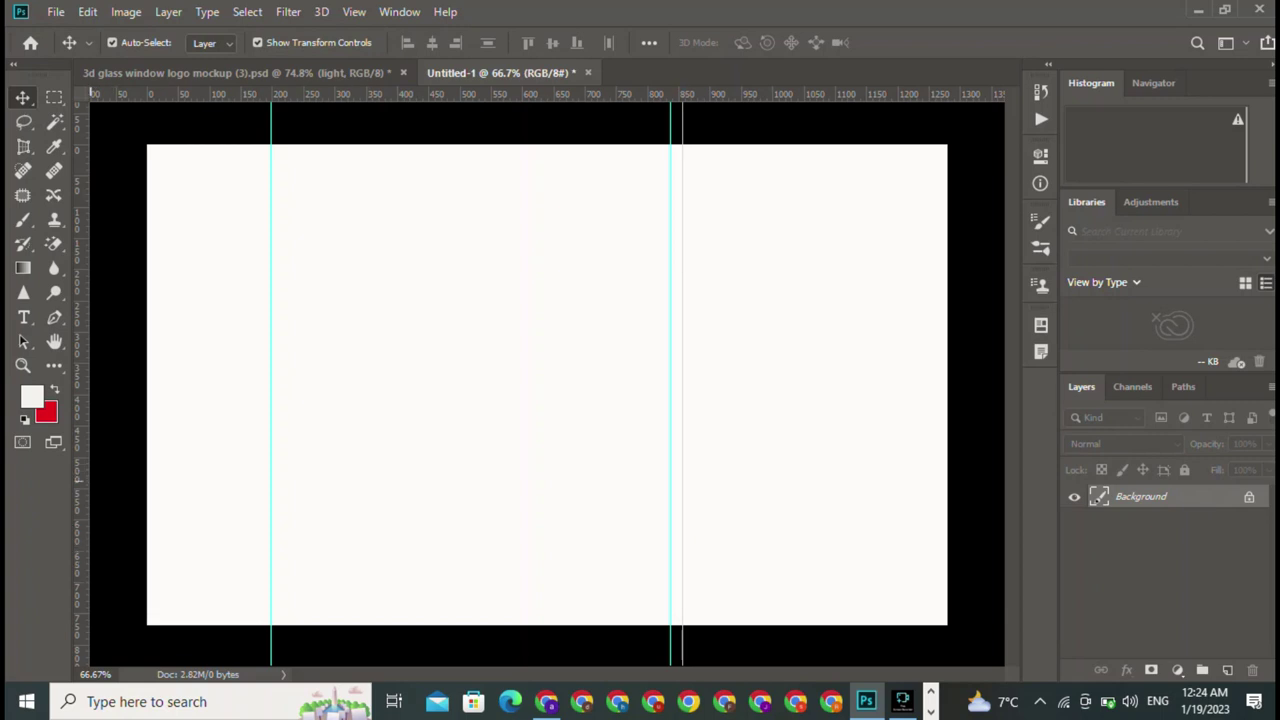
left_click_drag(80, 470, 723, 566)
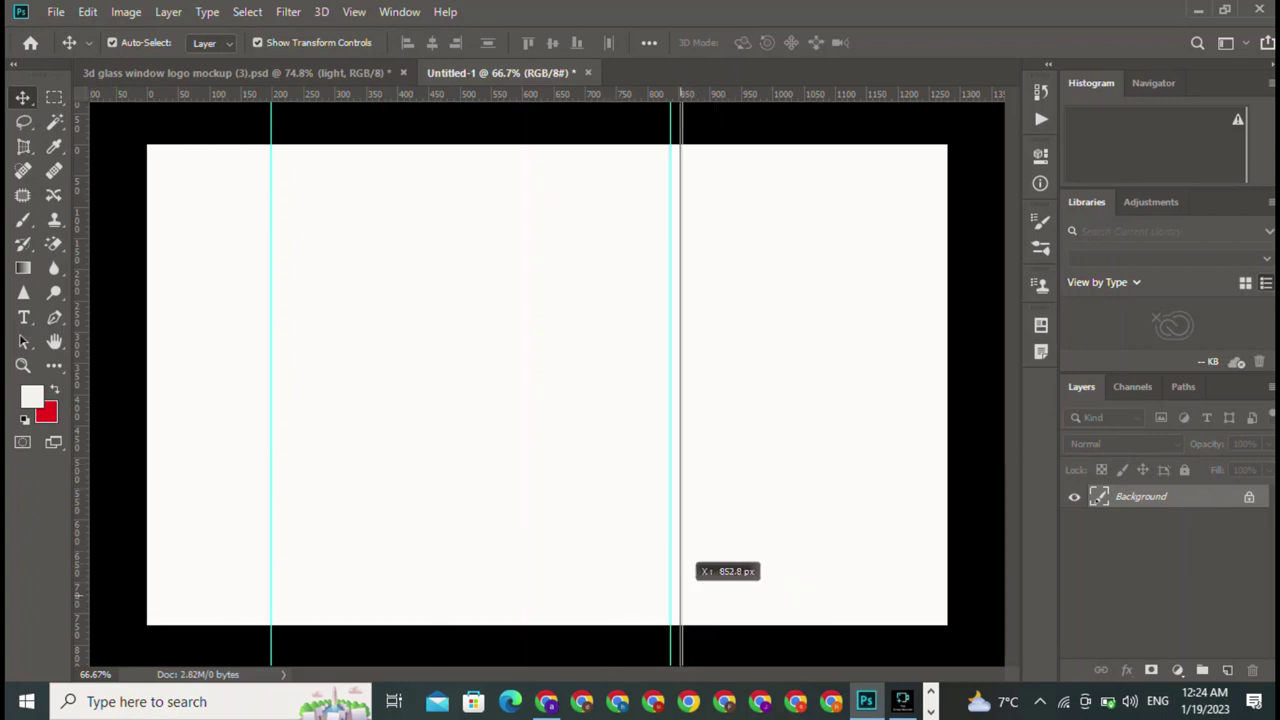
left_click_drag(723, 566, 694, 570)
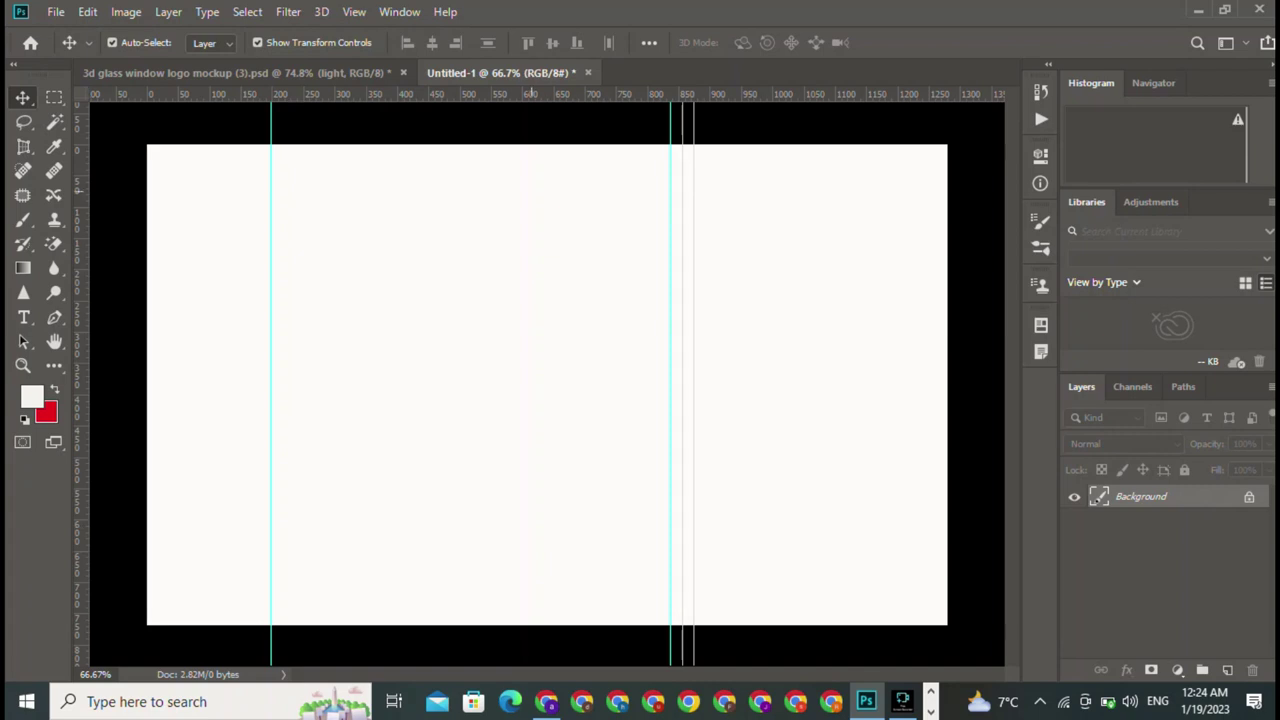
Add three horizontal guides in the upper canvas and vertical guides near 720 and 746 px.
left_click_drag(557, 94, 557, 231)
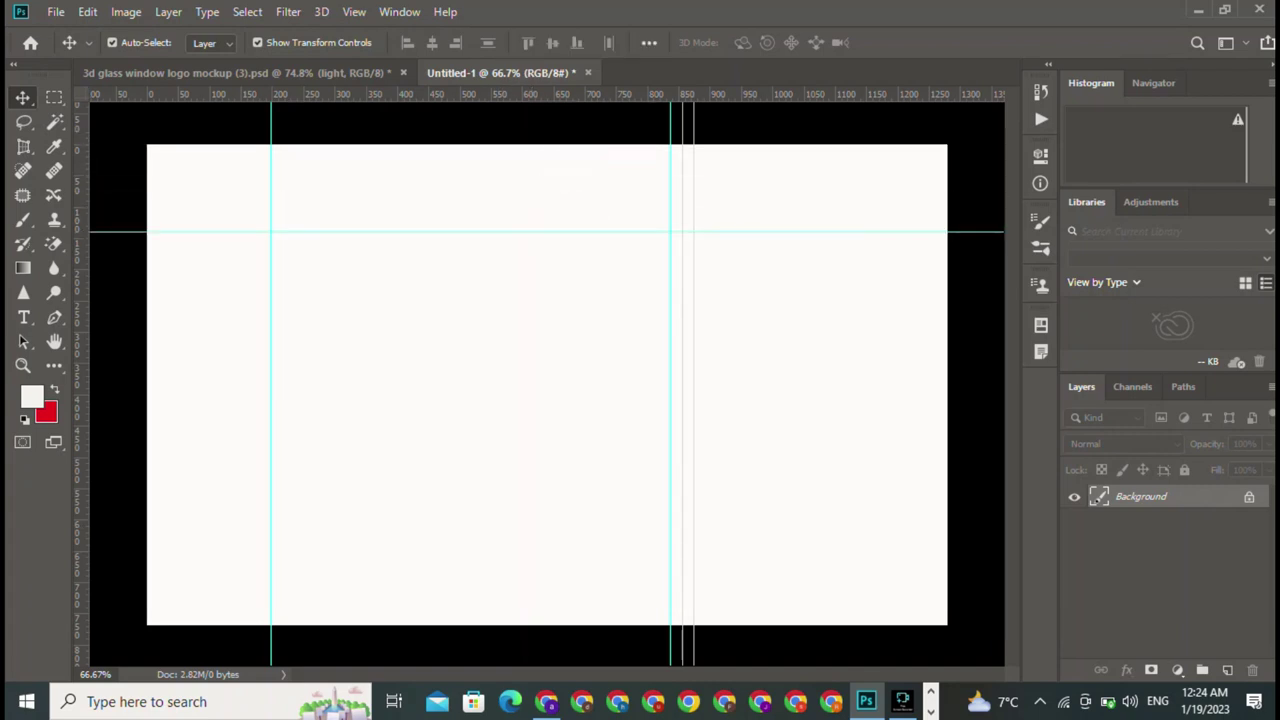
left_click_drag(530, 94, 530, 330)
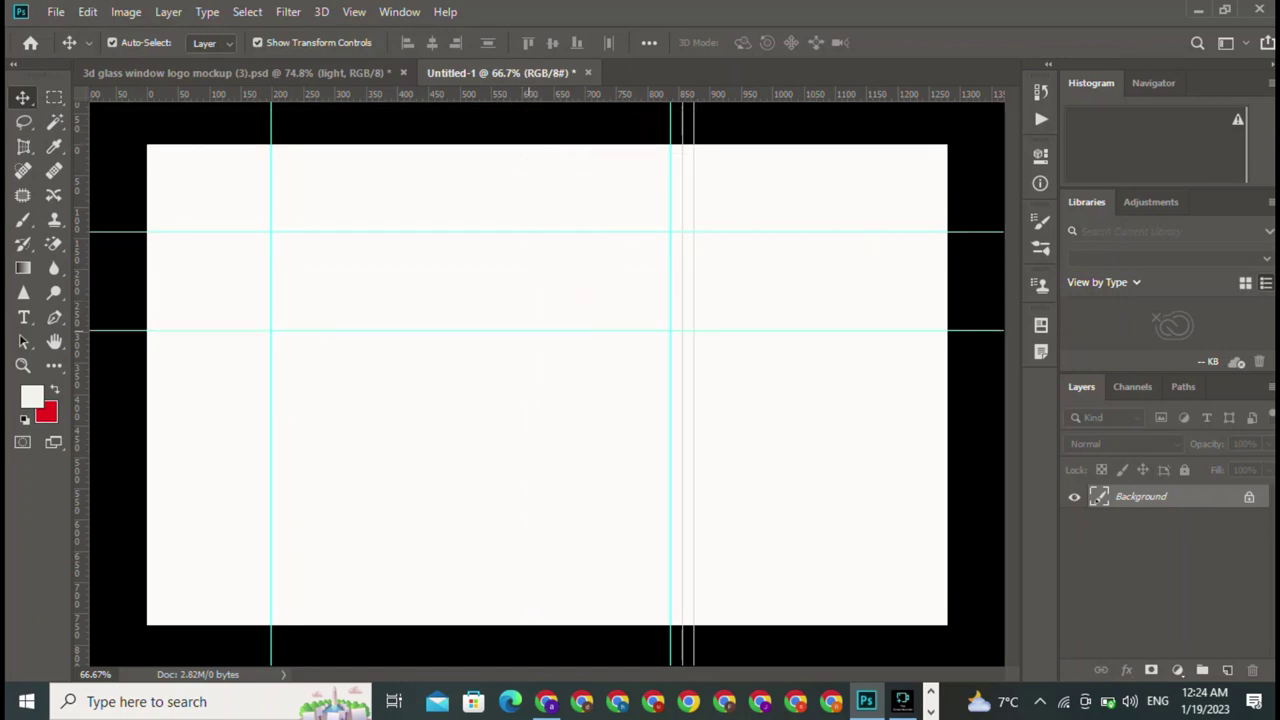
mouse_move(538, 94)
left_mouse_down()
mouse_move(590, 94)
mouse_move(573, 374)
left_mouse_up()
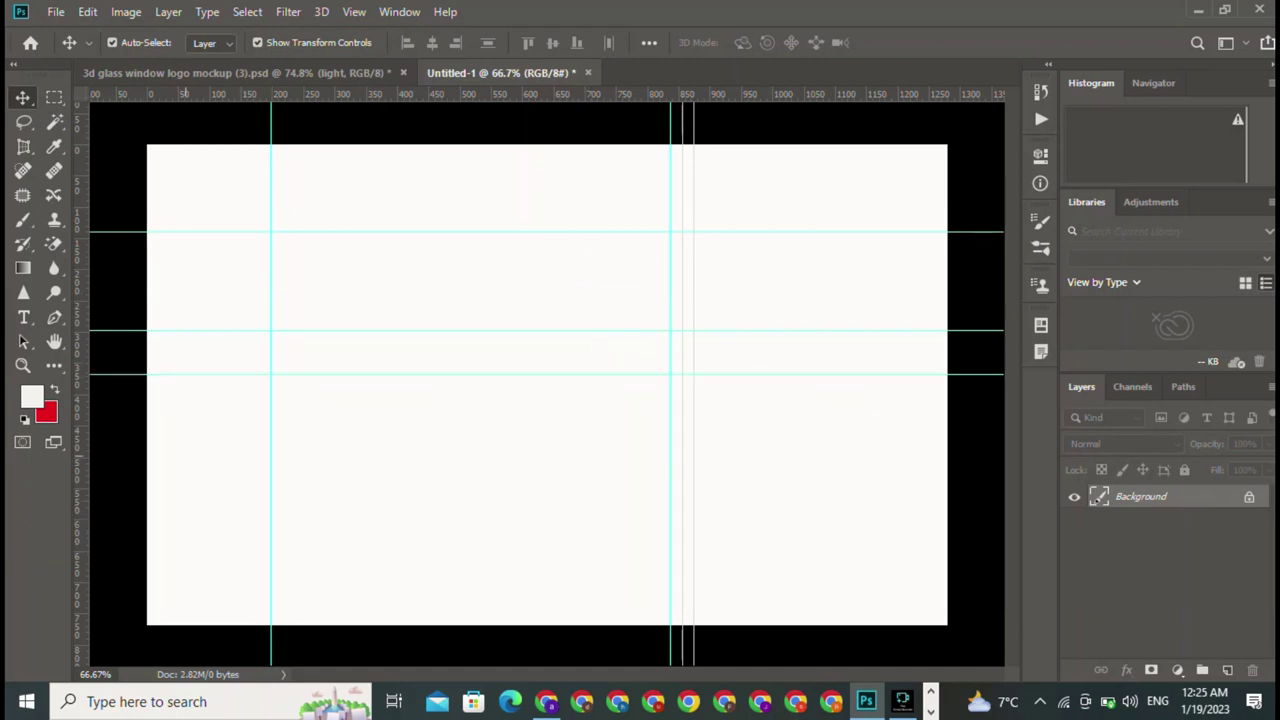
left_click_drag(78, 525, 597, 553)
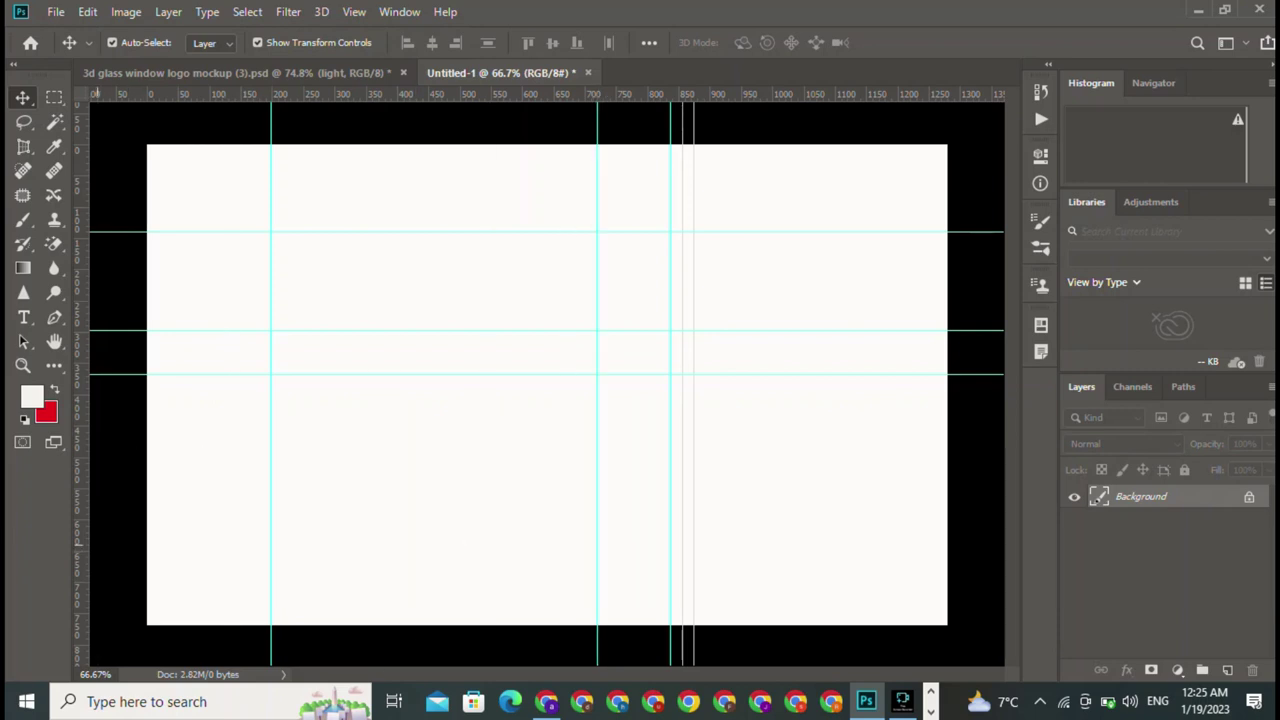
left_click_drag(78, 550, 609, 566)
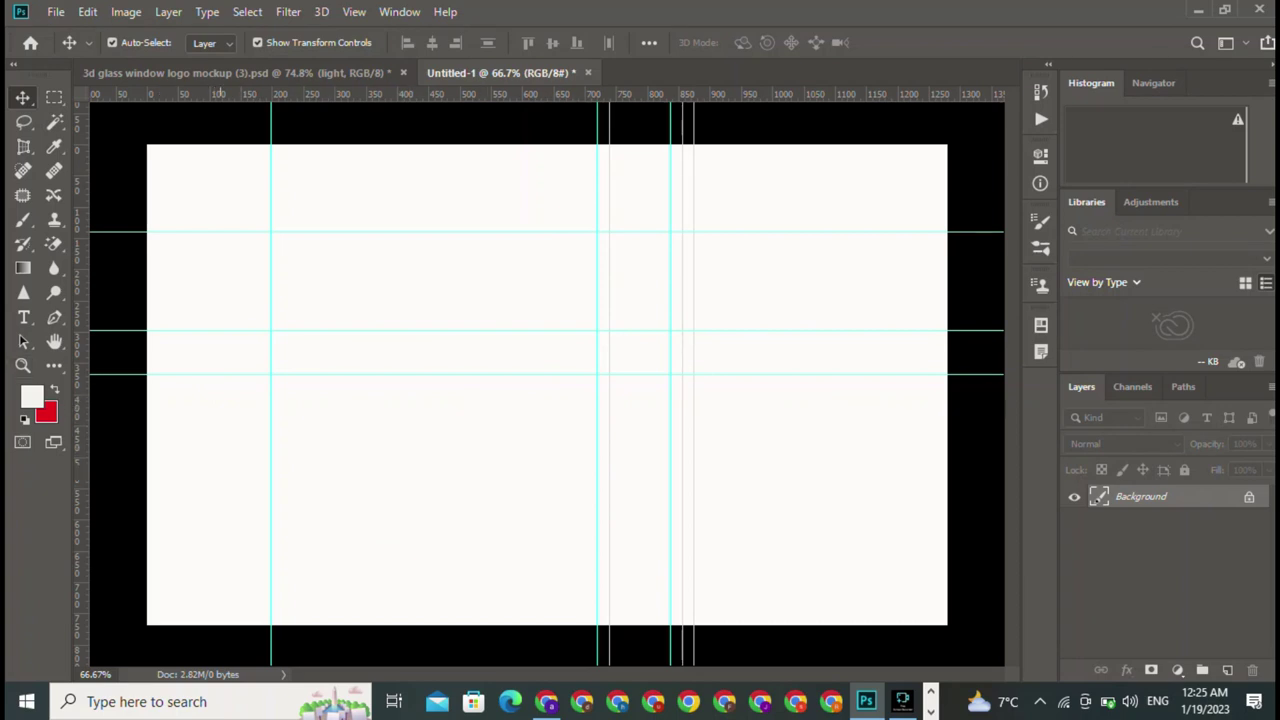
Move the leftmost vertical guide to about 400 px and bring up the Fine Screen Recorder window.
left_click_drag(270, 505, 395, 505)
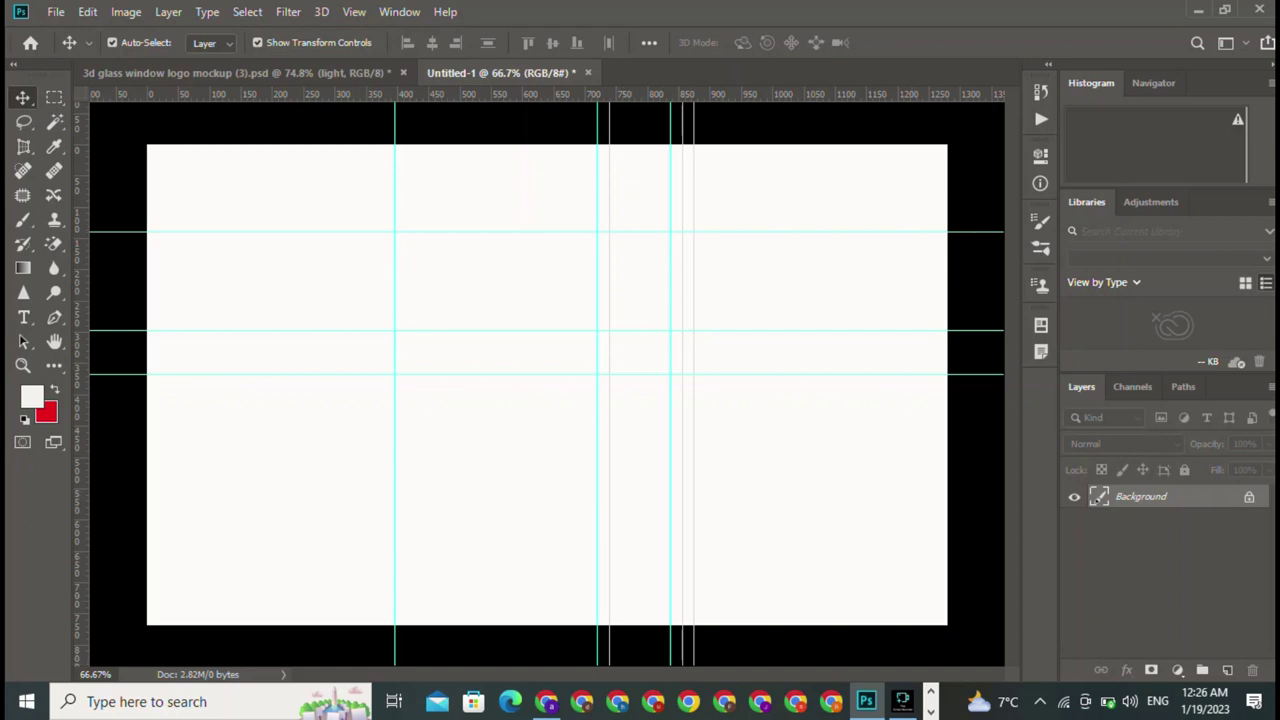
left_click(902, 701)
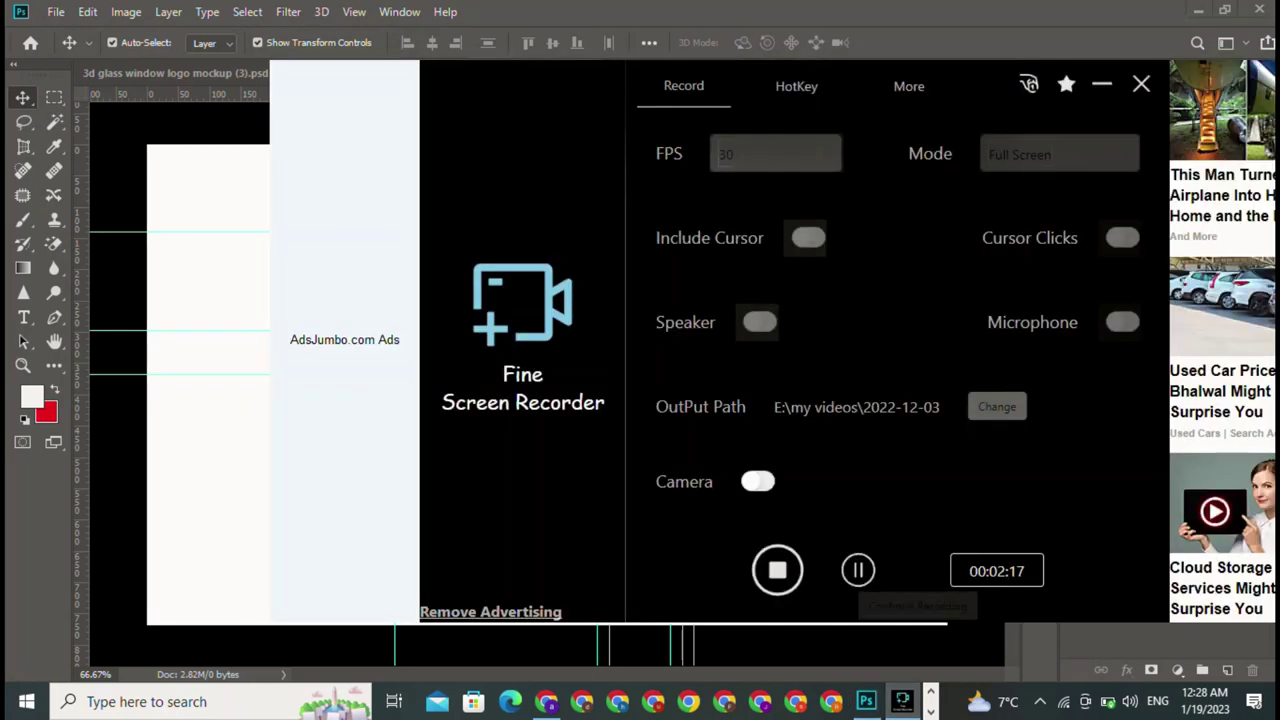
Minimize the Fine Screen Recorder window to reveal the Untitled-1 canvas and its guides.
left_click(902, 701)
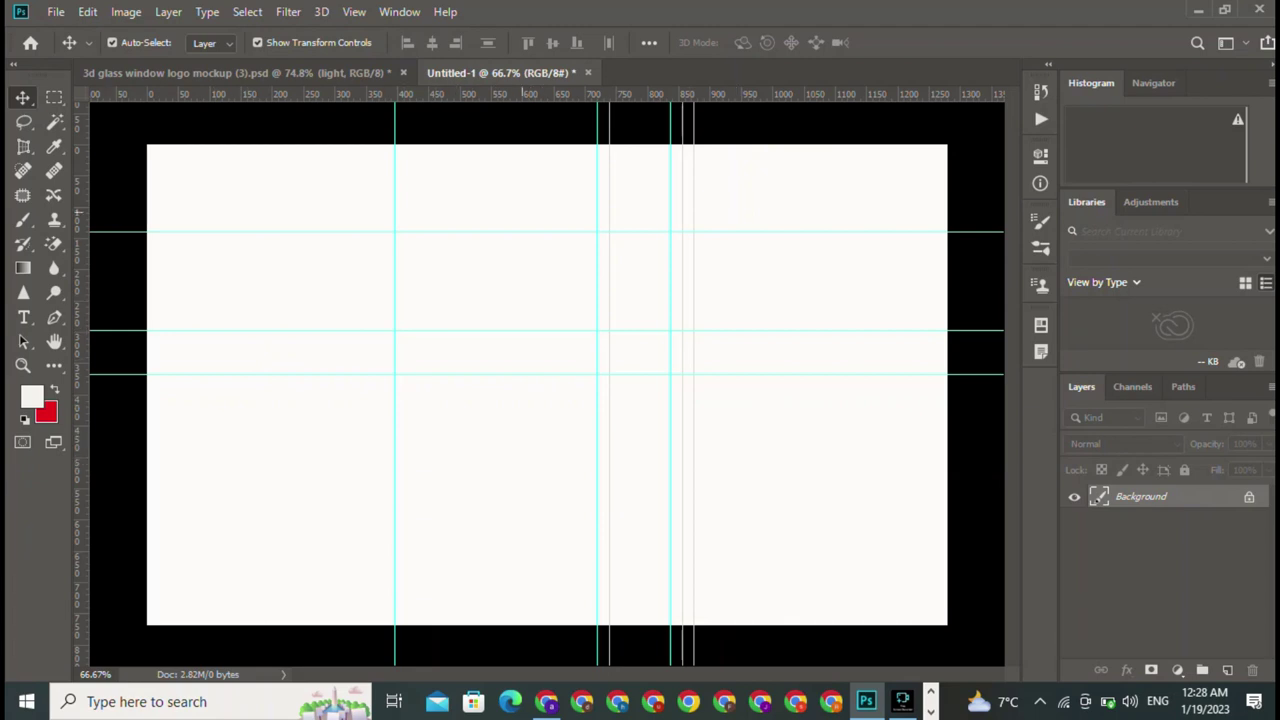
Add horizontal guides at about 499 and 598 px and set the Pen to Shape mode with a 4 px stroke.
left_click_drag(560, 94, 548, 533)
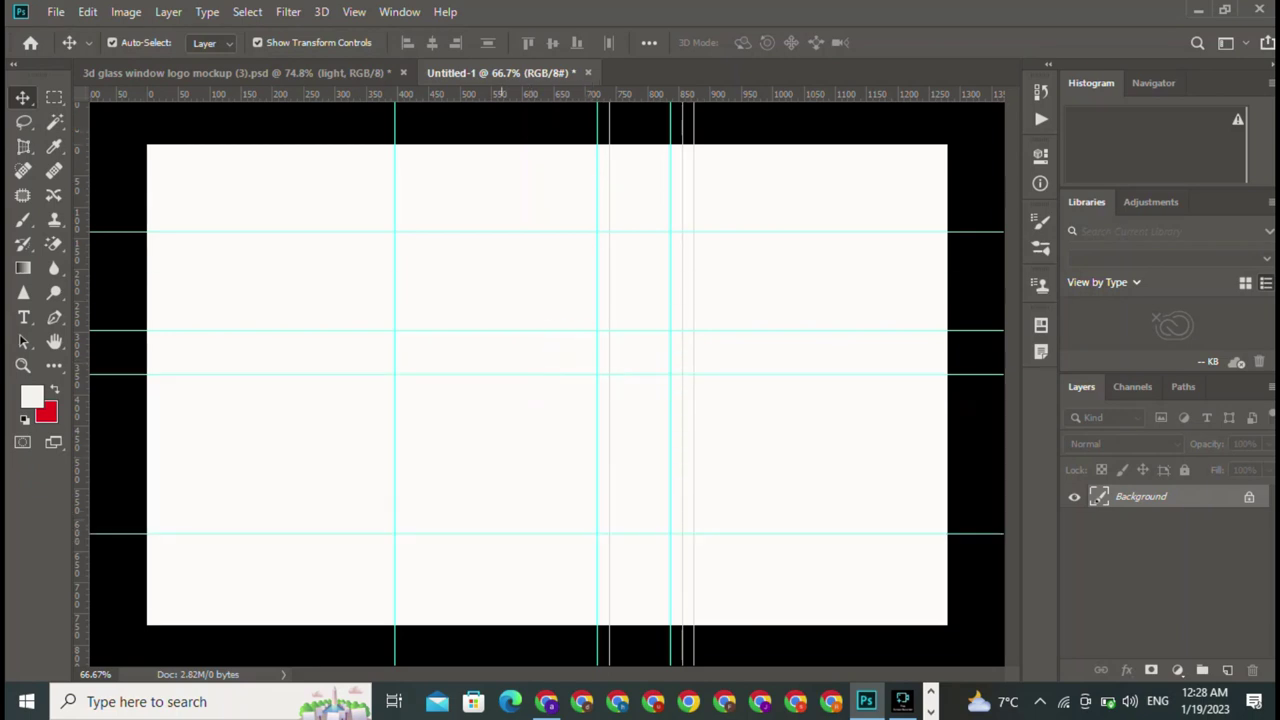
mouse_move(560, 94)
left_mouse_down()
mouse_move(585, 519)
mouse_move(624, 519)
left_mouse_up()
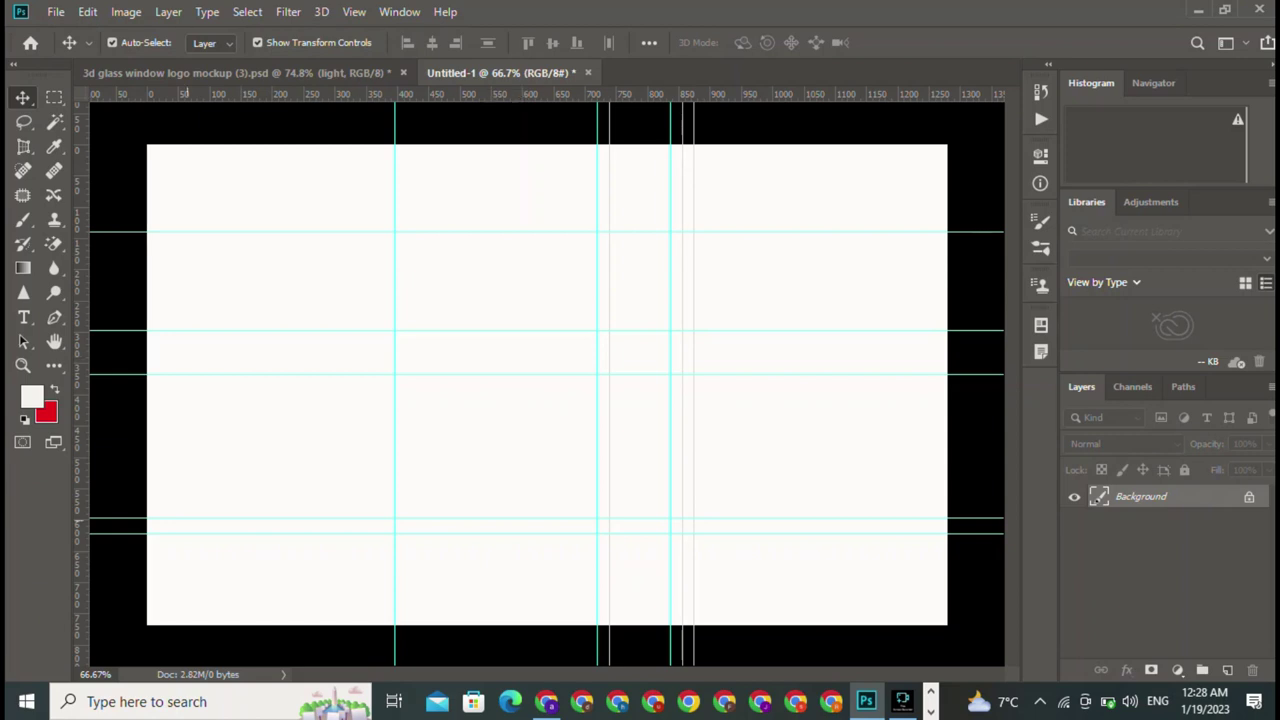
left_click(54, 317)
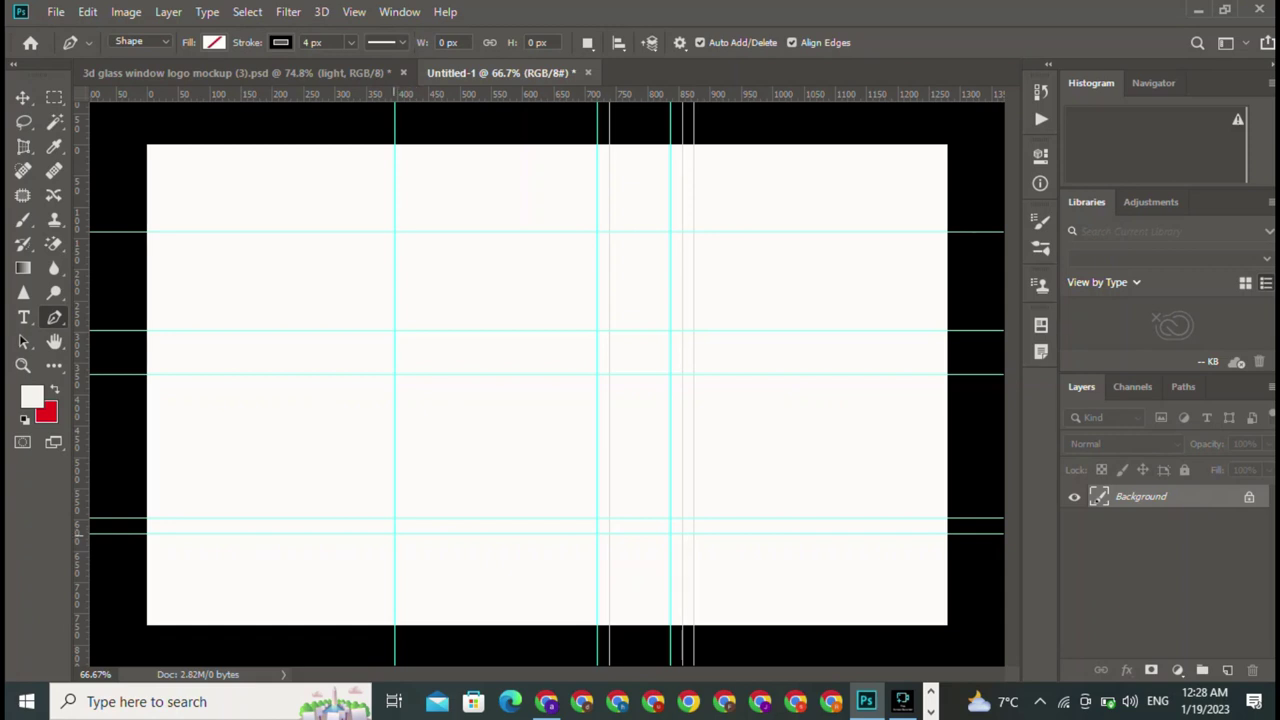
Start the roof outline at the lower-left guide, rising to the peak and down the right slope.
left_click(395, 534)
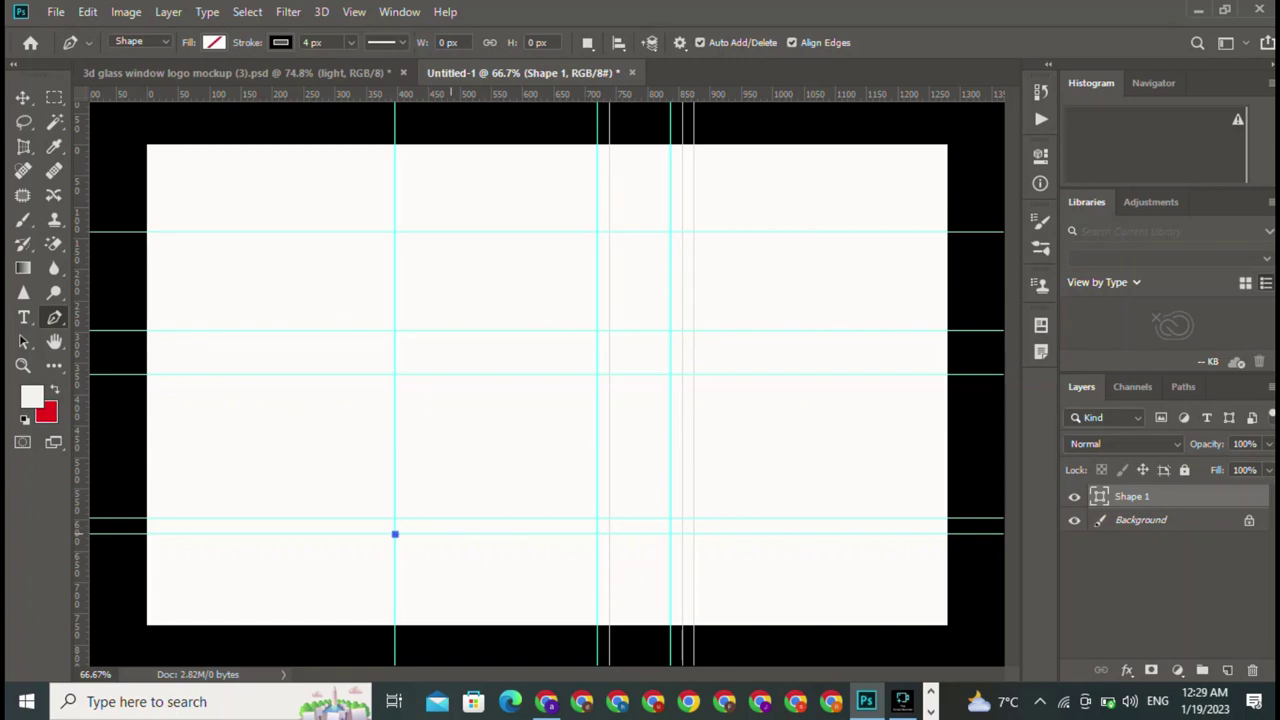
left_click(445, 534)
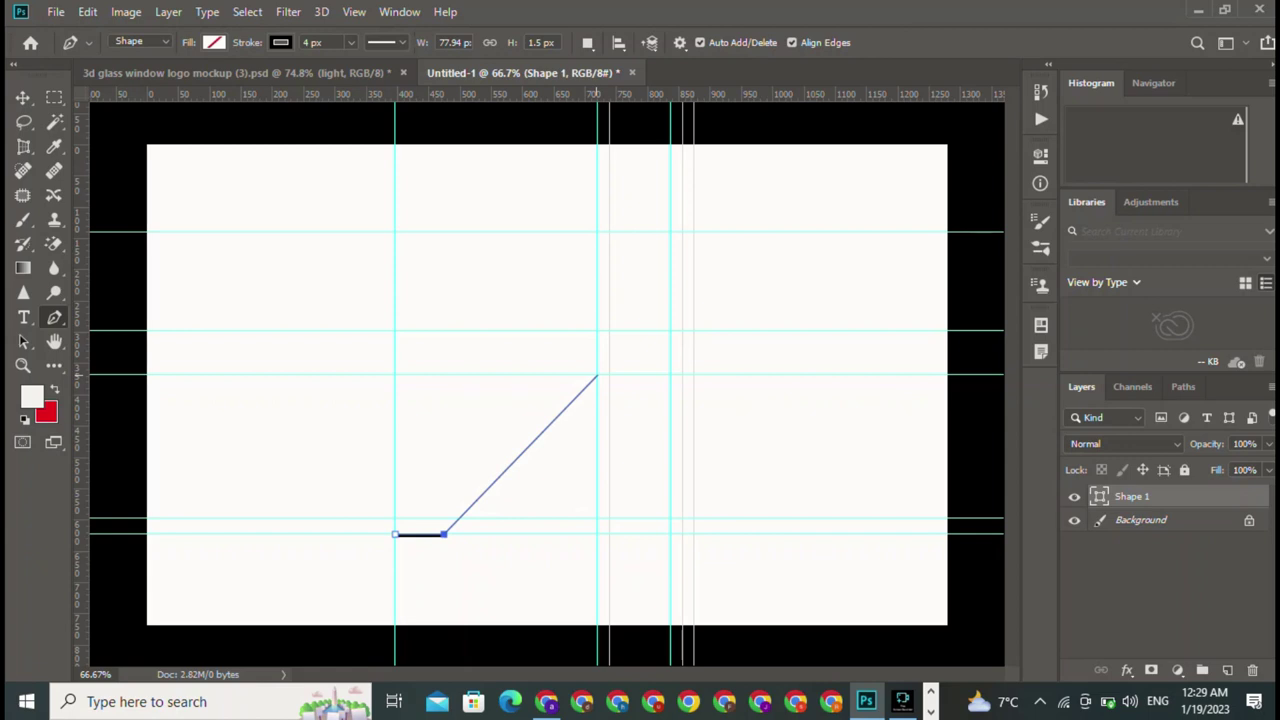
left_click(597, 376)
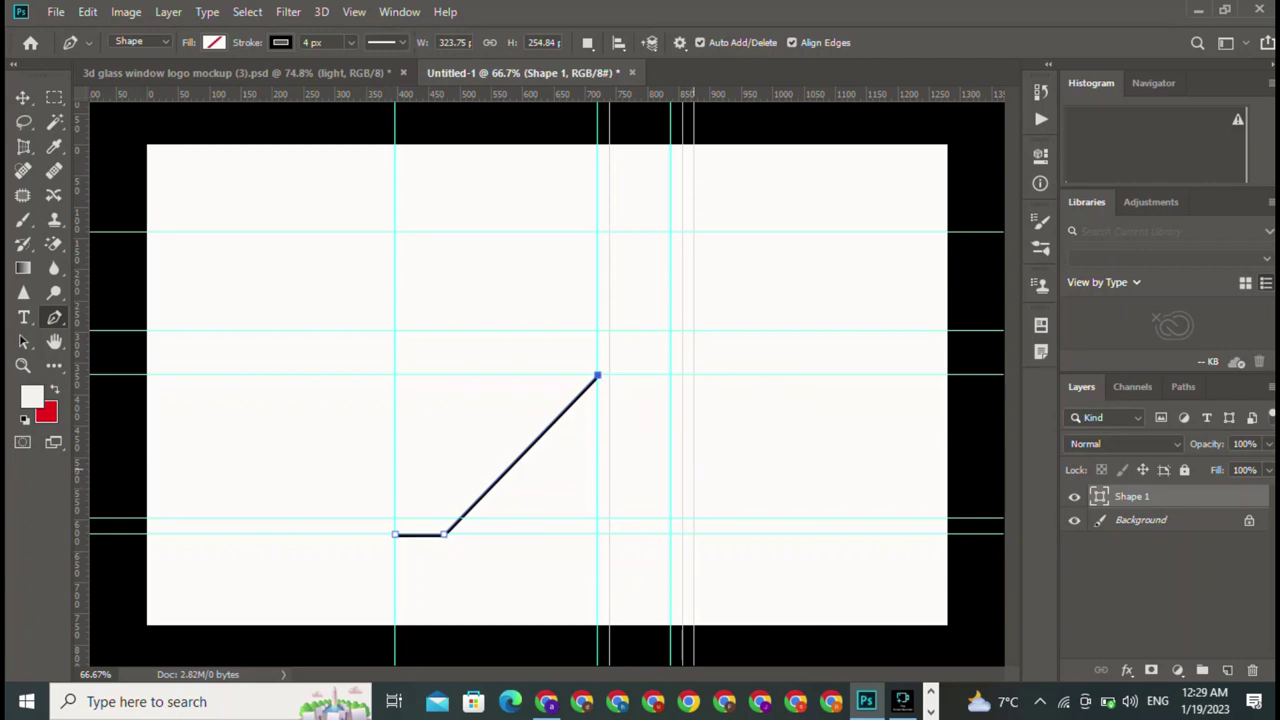
left_click(690, 468)
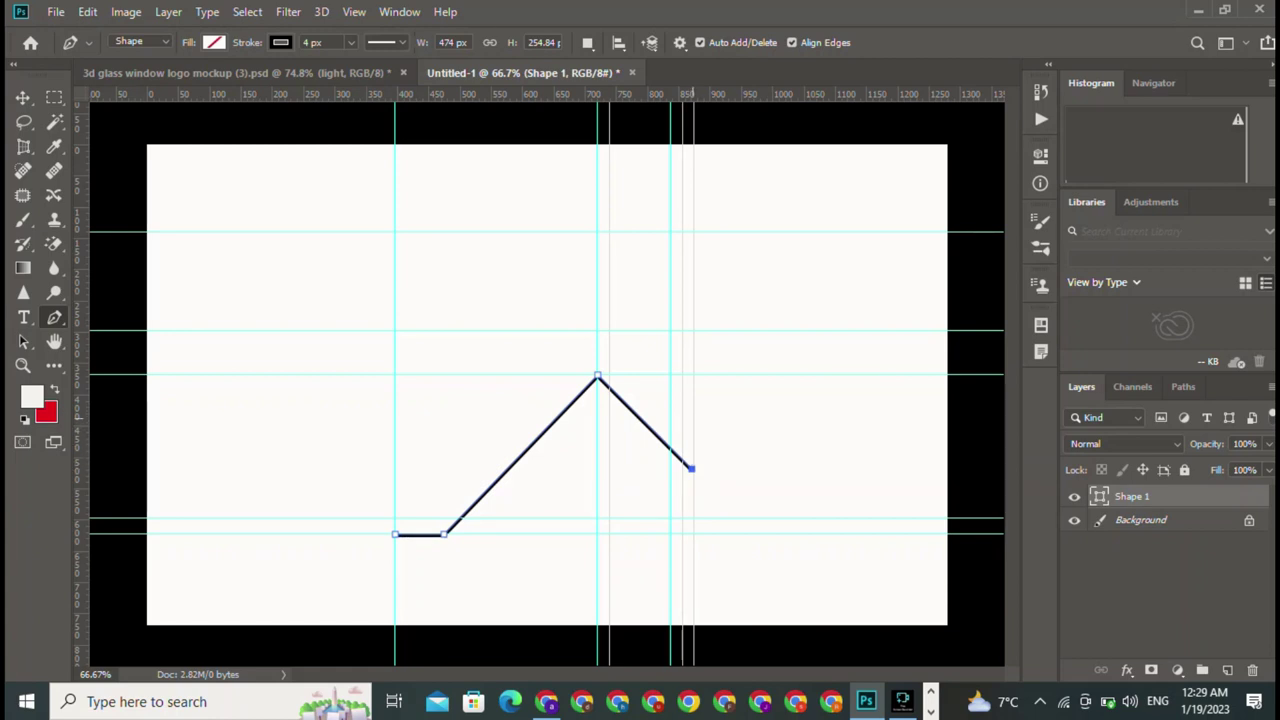
key("ctrl+z")
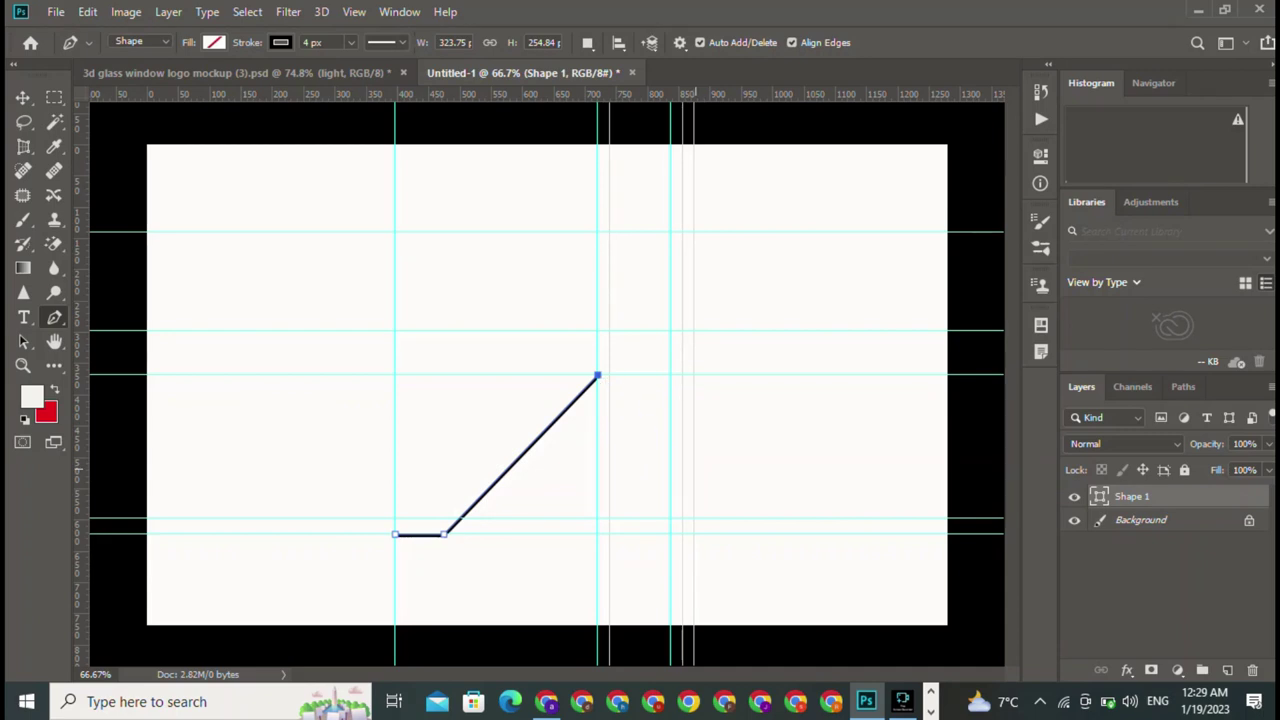
left_click(691, 468)
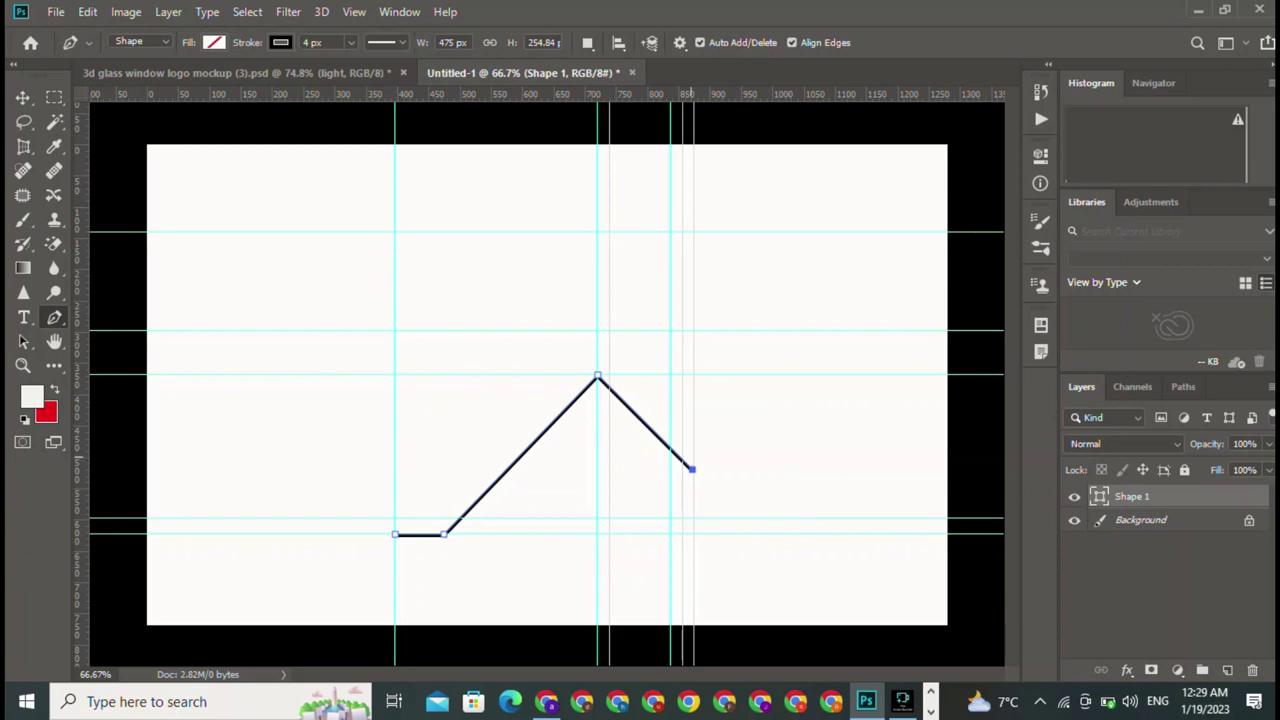
Outline the chimney's left side, top and right side, ending in a short foot at the base.
left_click(691, 448)
left_click(737, 448)
left_click(737, 518)
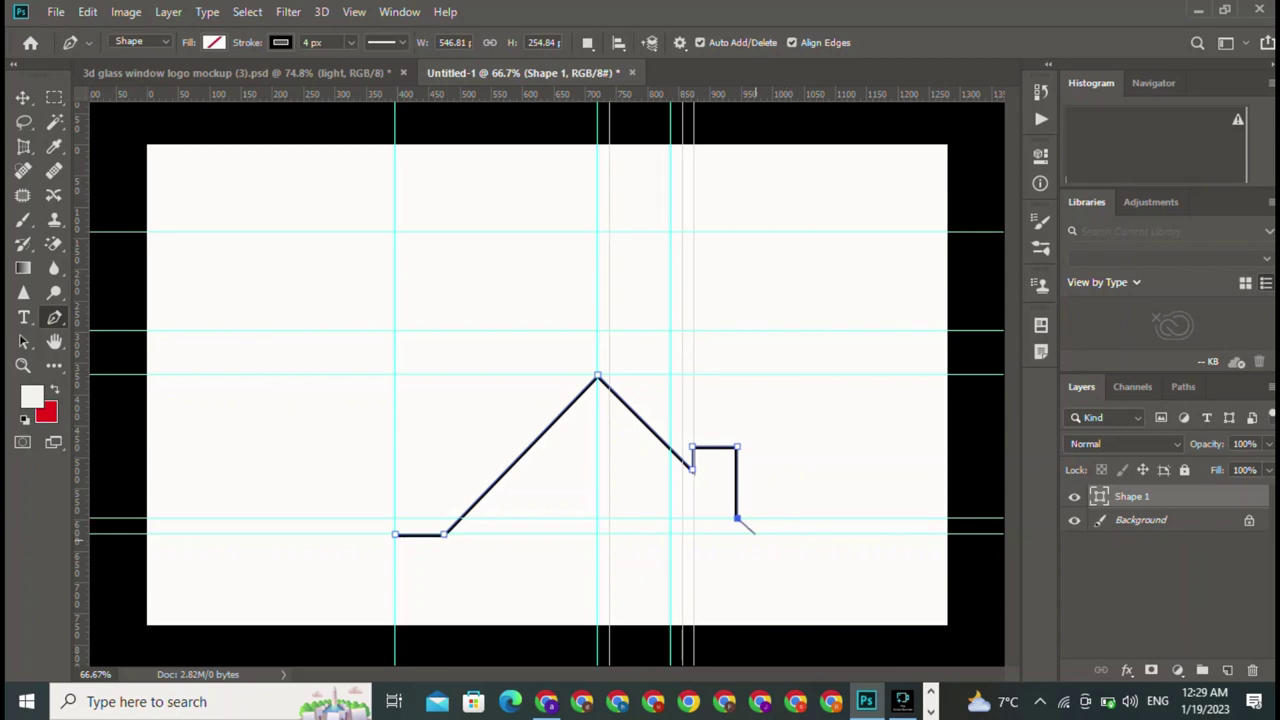
left_click(754, 534)
left_click(735, 534)
Draw the inner chimney line up, across its top and down to the roof slope.
left_click_drag(735, 534, 728, 534)
left_click(728, 456)
left_click(693, 456)
left_click(706, 456)
left_click(706, 494)
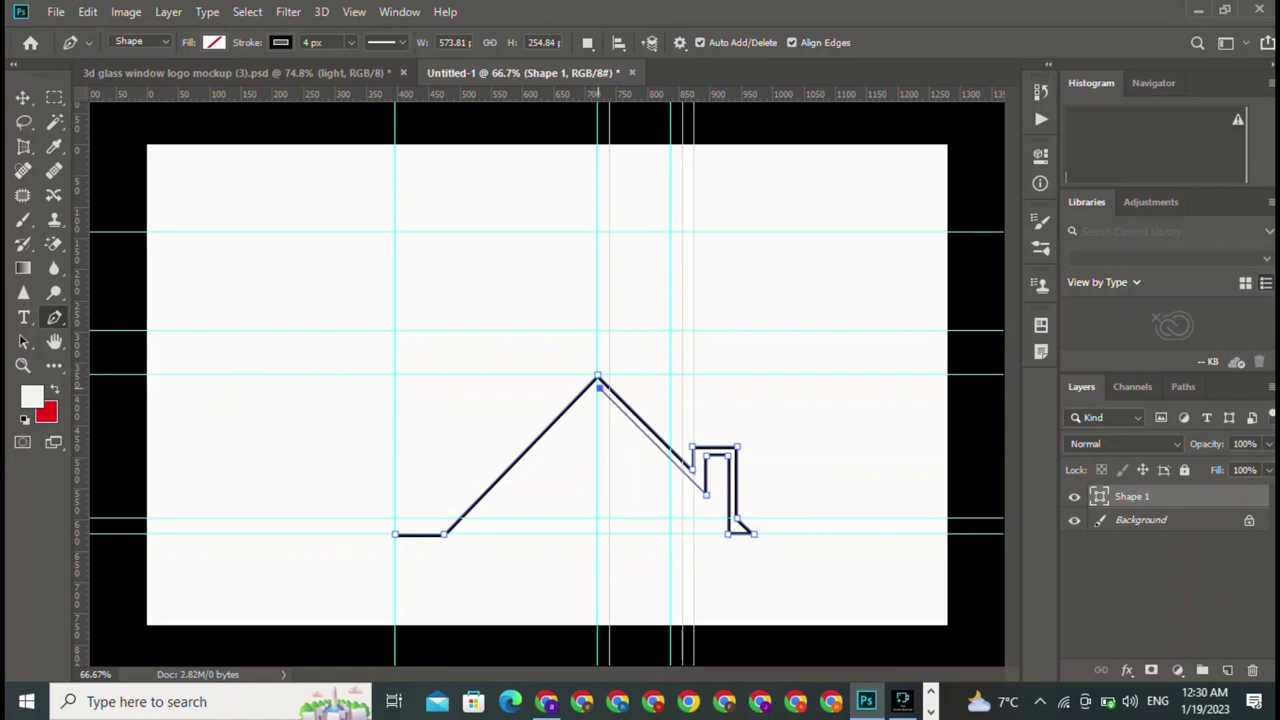
Run the inner line over the peak and down the left slope, closing the path at the start.
left_click(599, 388)
left_click(443, 548)
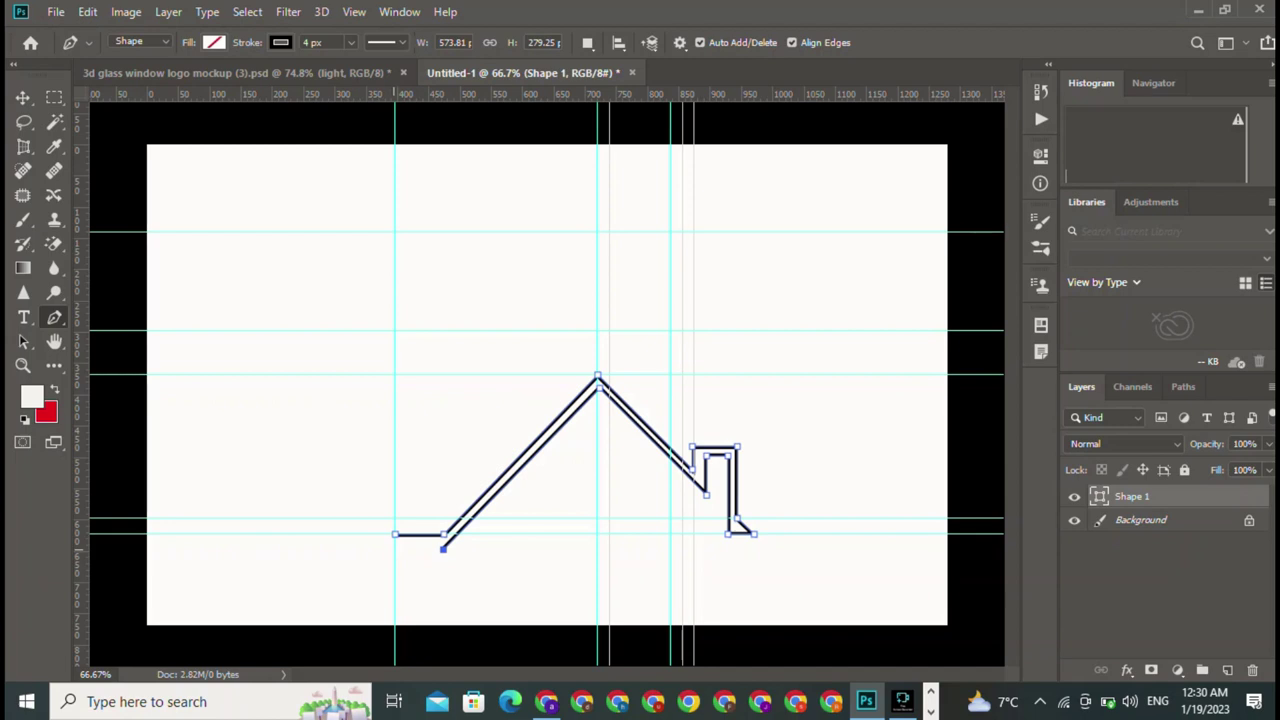
left_click(395, 549)
left_click(395, 535)
key("ctrl+a")
Set the roof shape's fill to teal and its stroke to none, then deselect it.
left_click(214, 42)
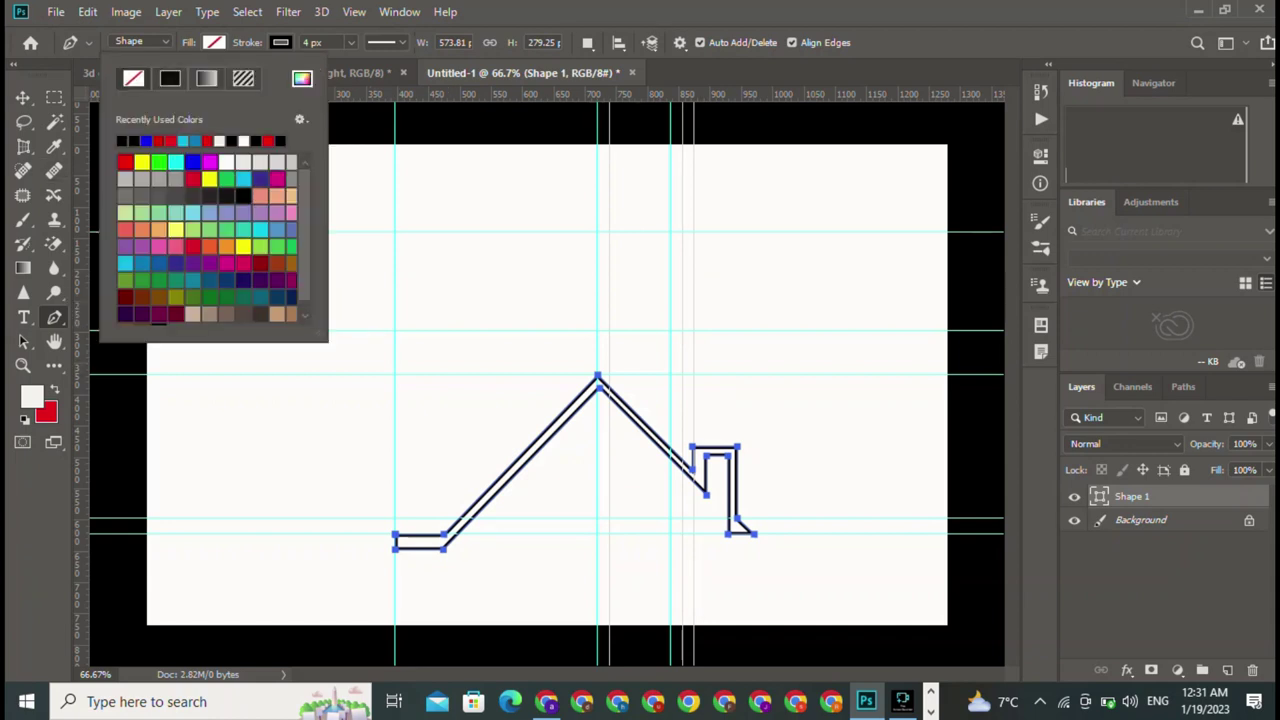
left_click(142, 162)
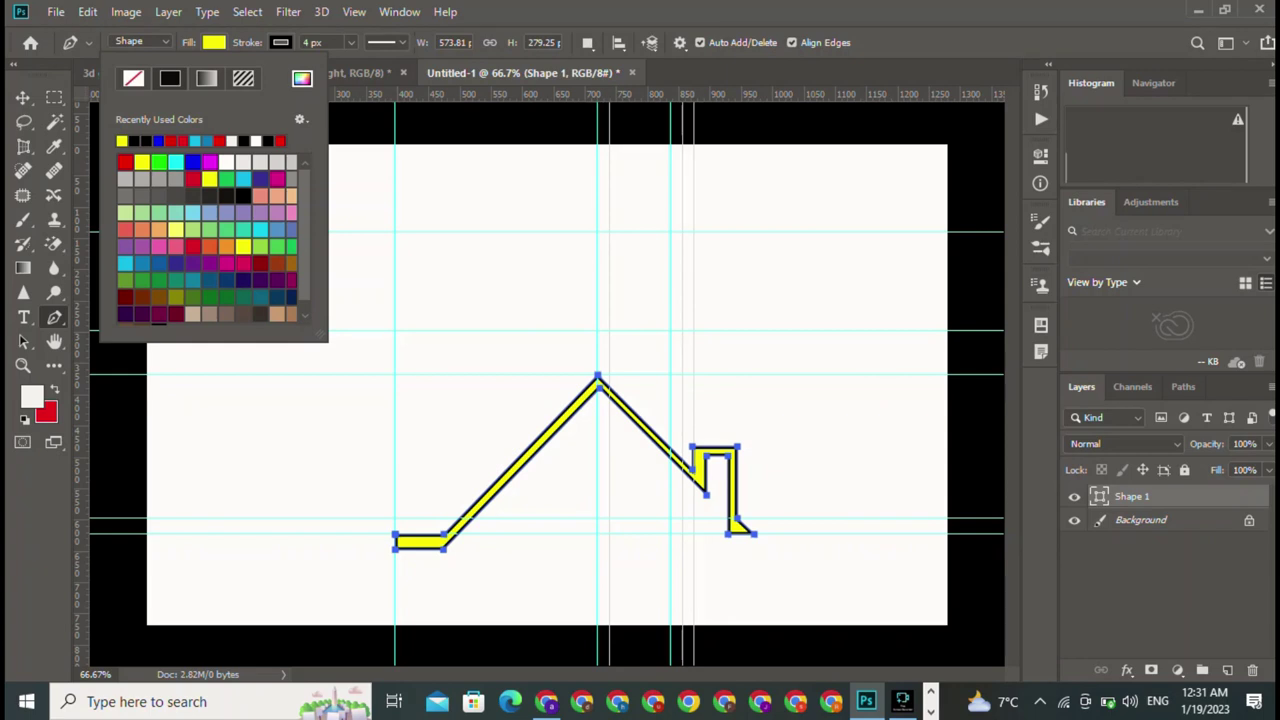
left_click(226, 297)
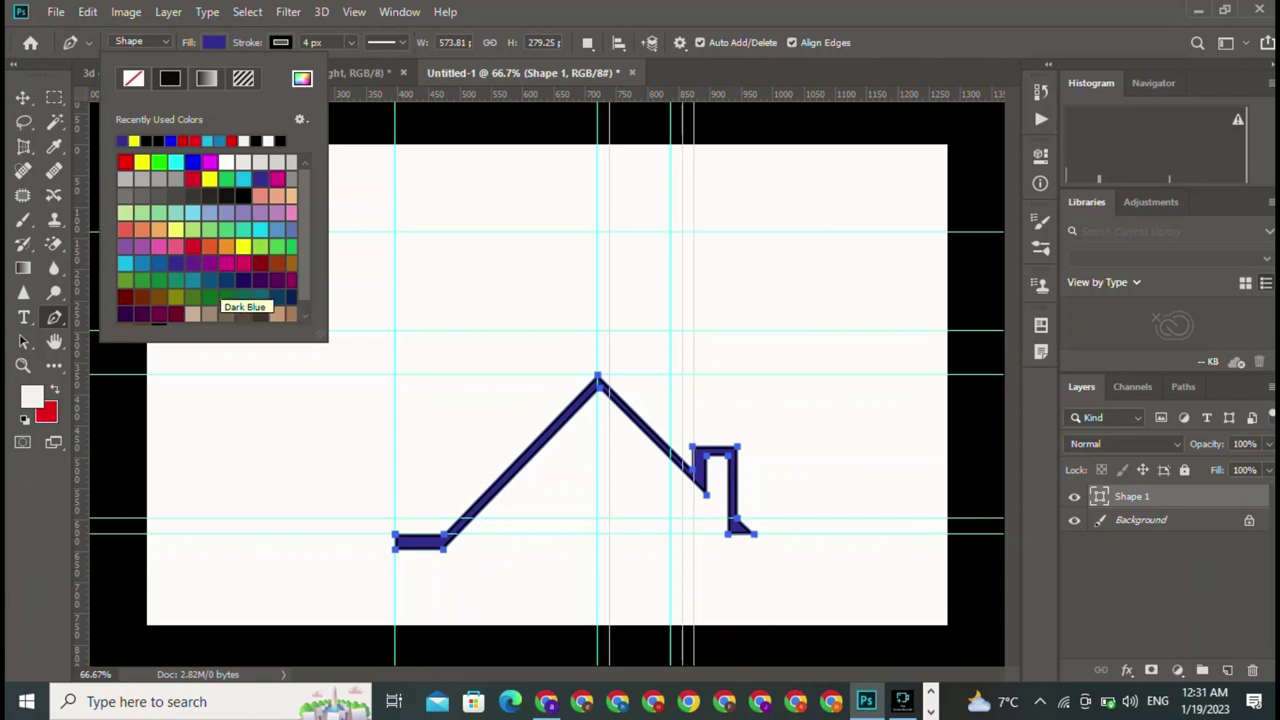
left_click(192, 290)
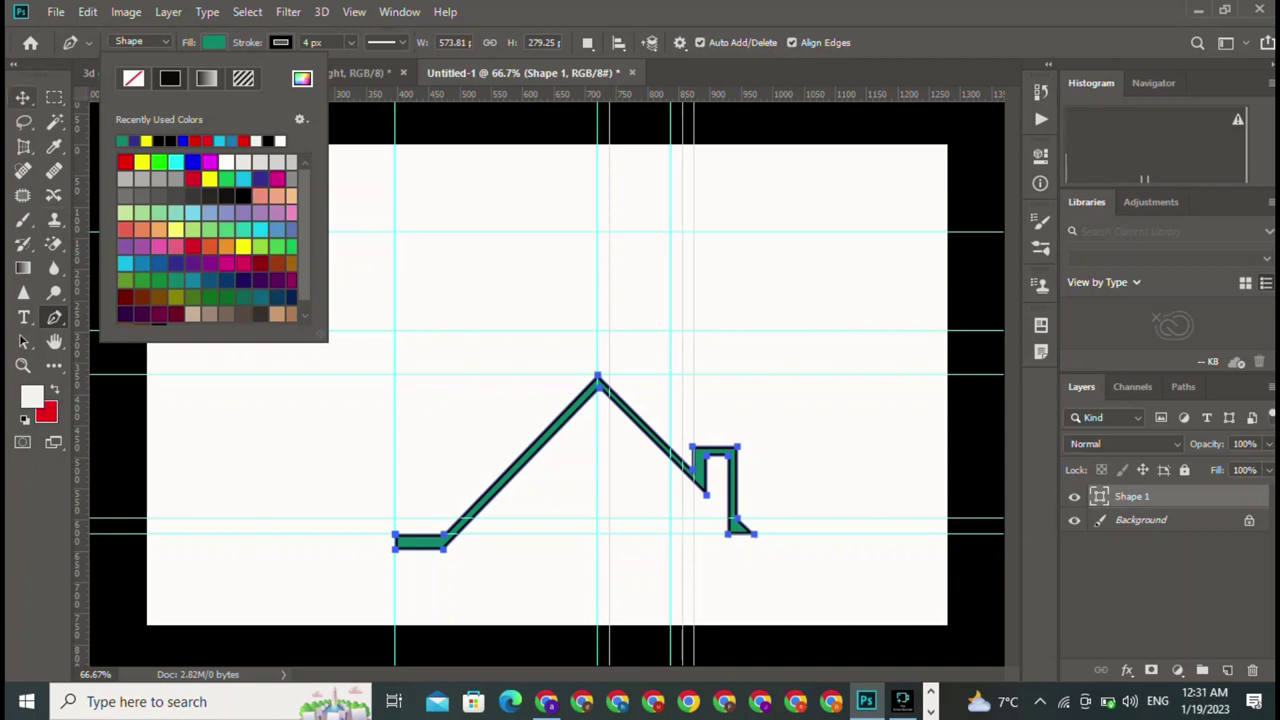
left_click(280, 42)
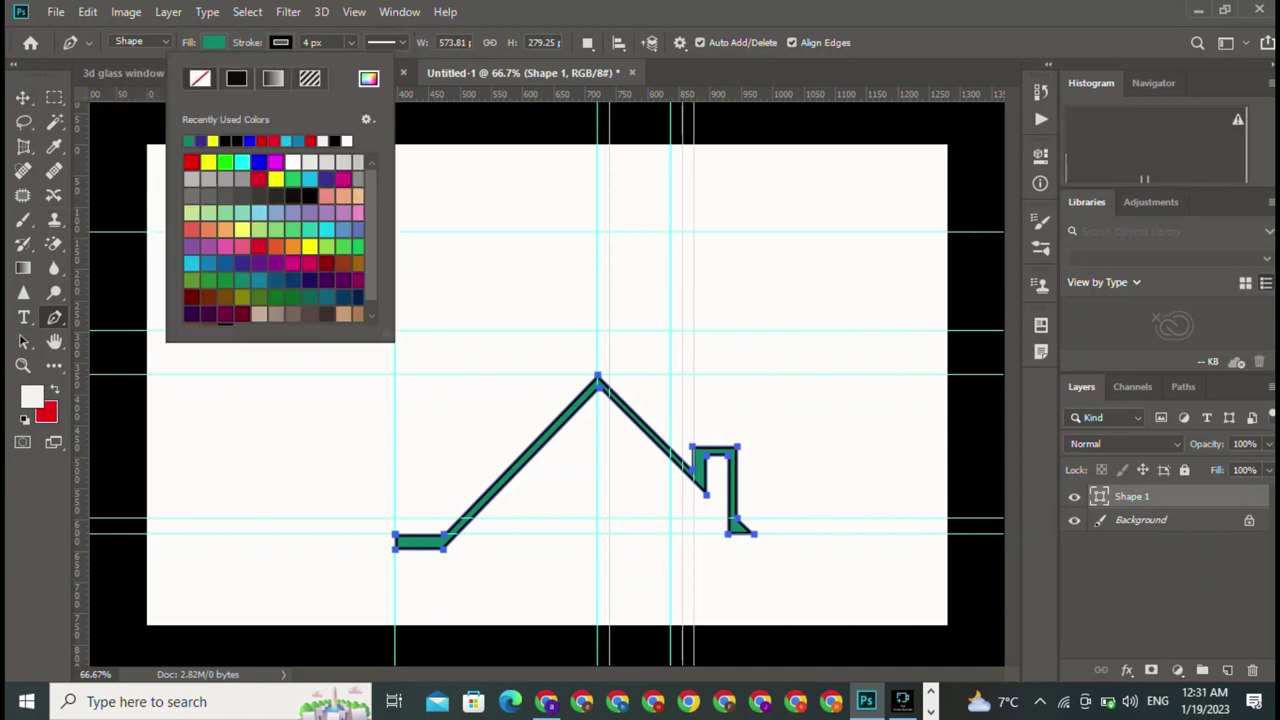
left_click(200, 78)
key("v")
left_click(577, 463)
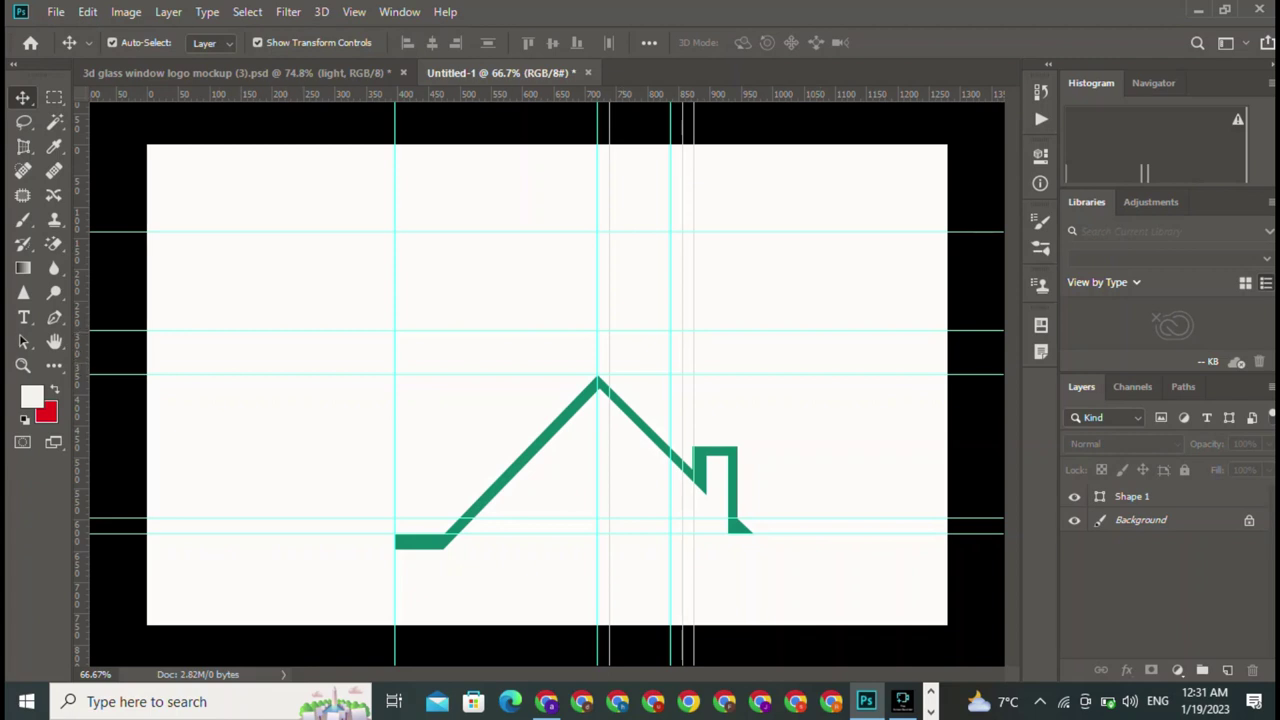
Shift two vertical guides beside the chimney and add a new vertical guide at 942.8 px.
left_click_drag(693, 320, 707, 320)
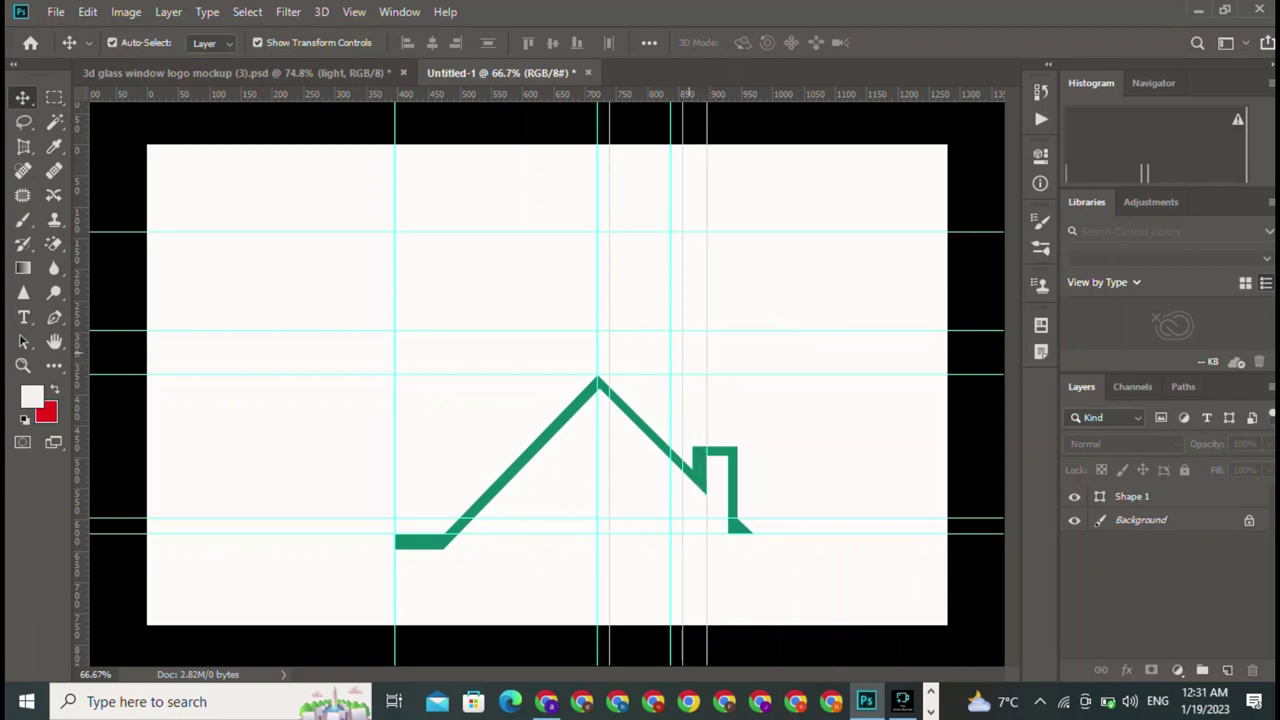
left_click_drag(684, 328, 727, 328)
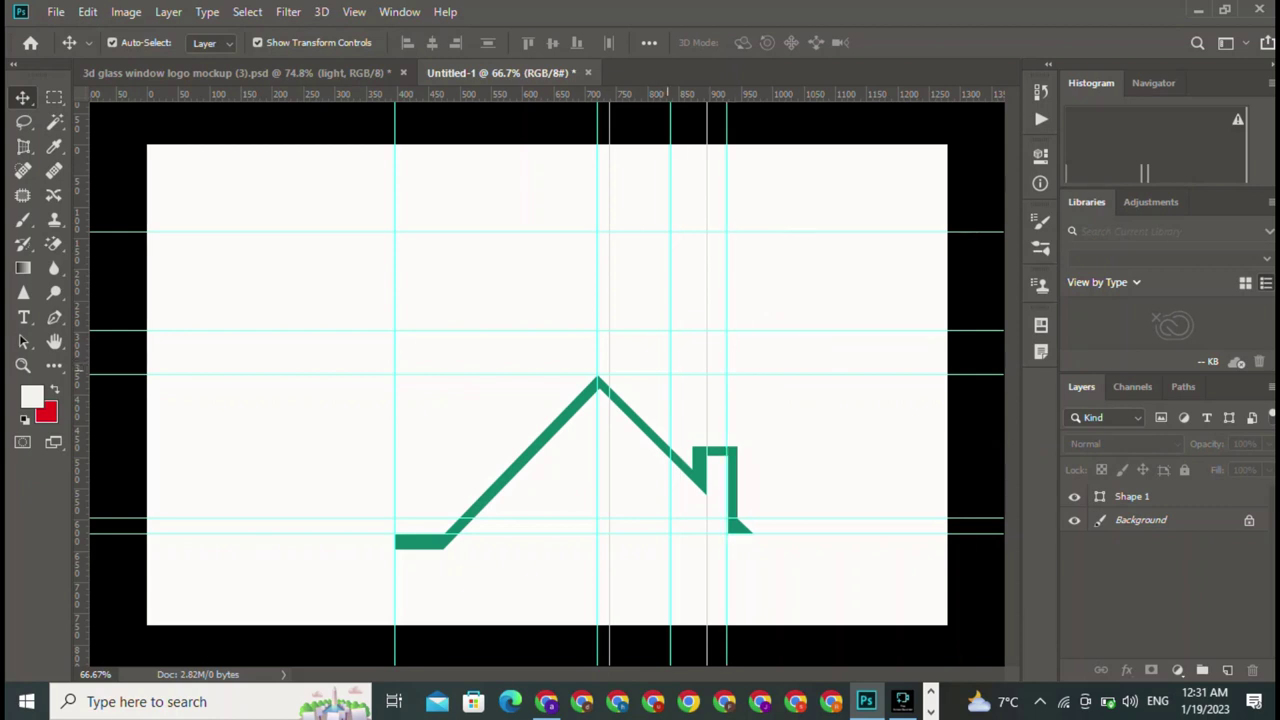
left_click_drag(670, 373, 736, 378)
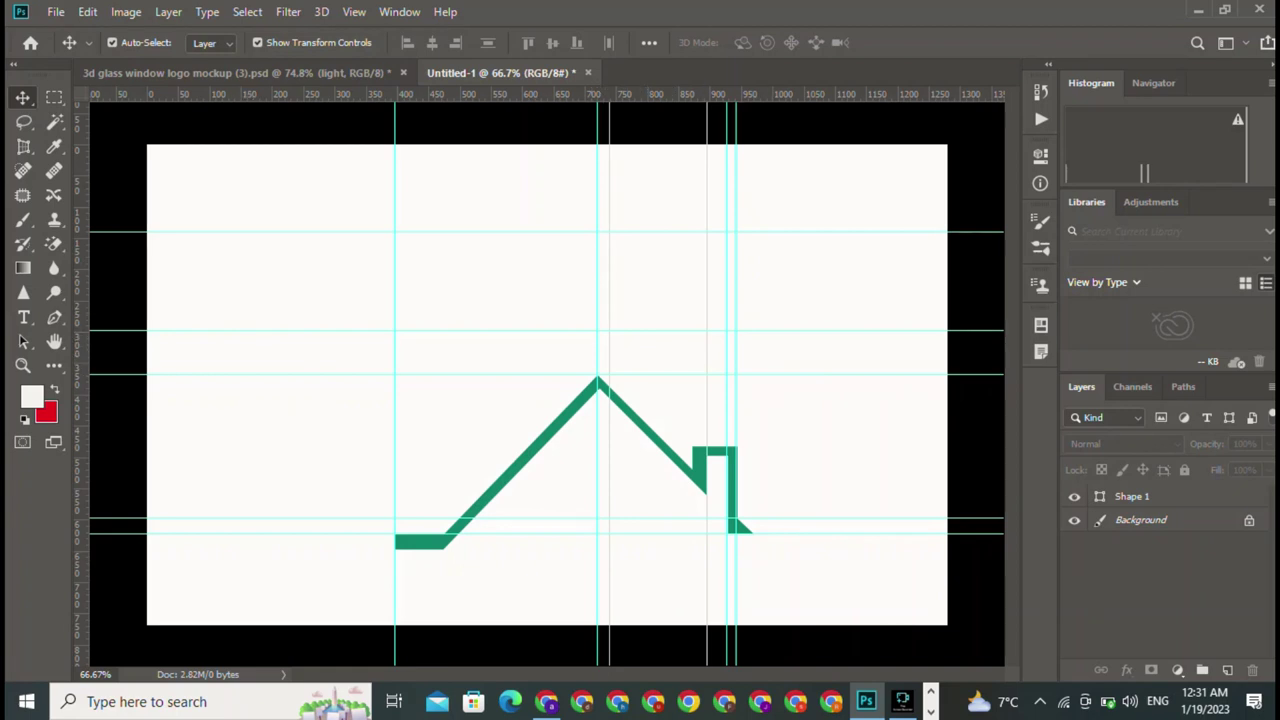
key("p")
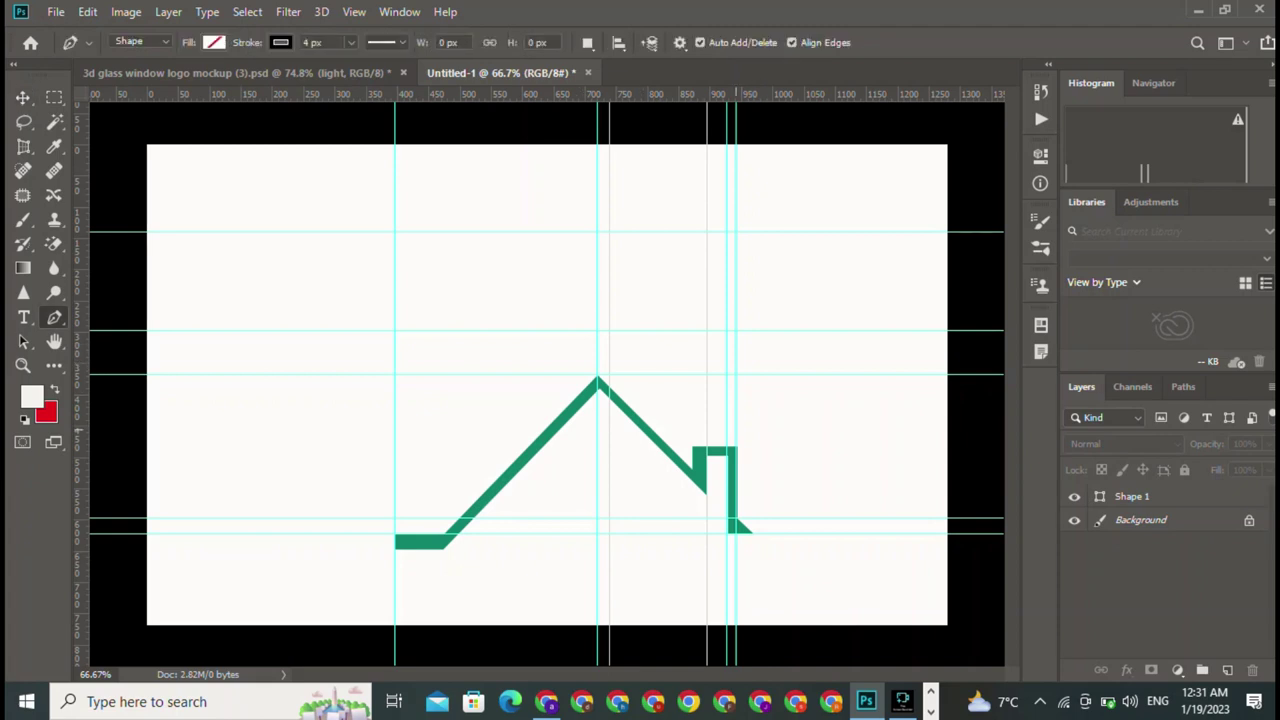
Draw the wall's outer edge up from the chimney, across a slanted top, and down to the baseline.
left_click(727, 441)
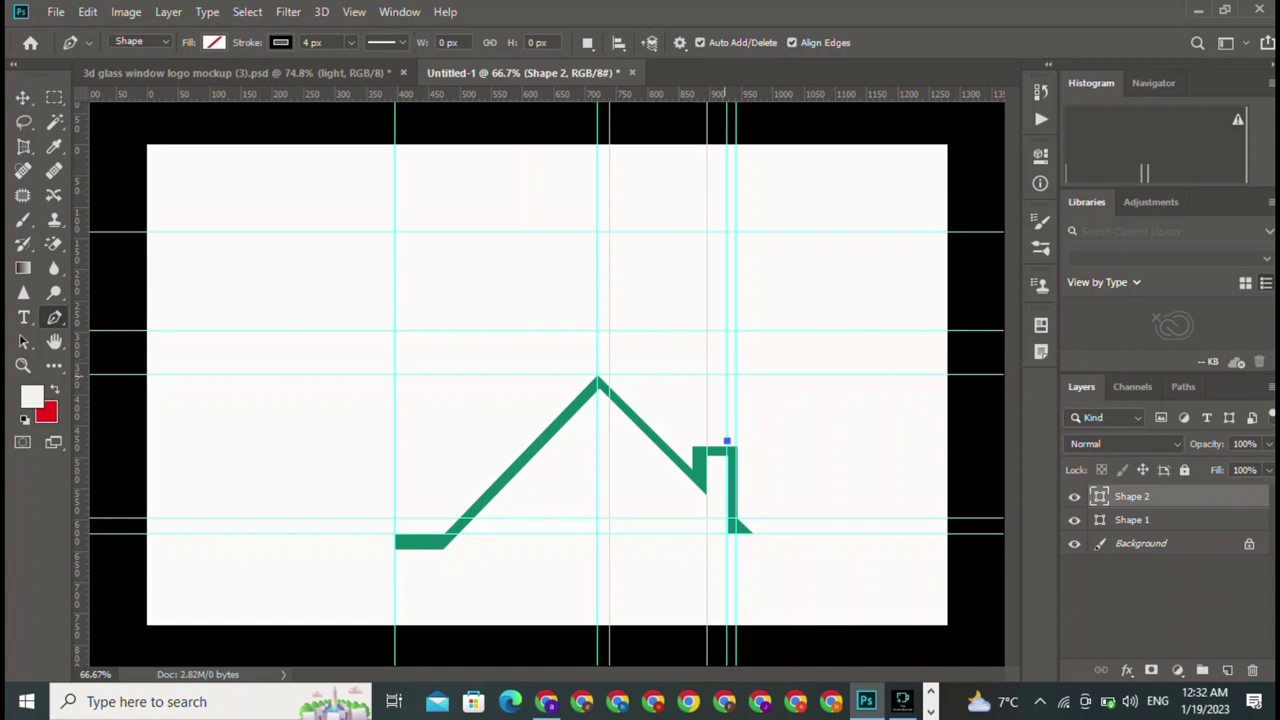
left_click(727, 376)
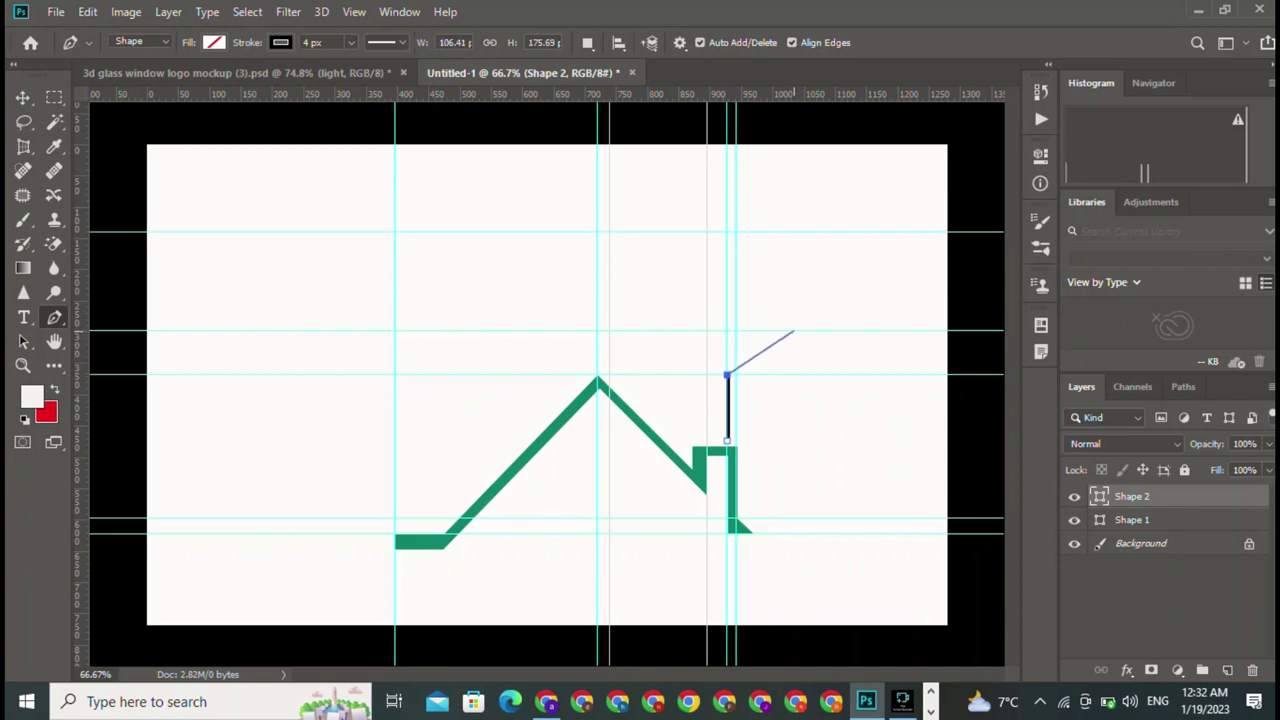
left_click(793, 331)
left_click(793, 534)
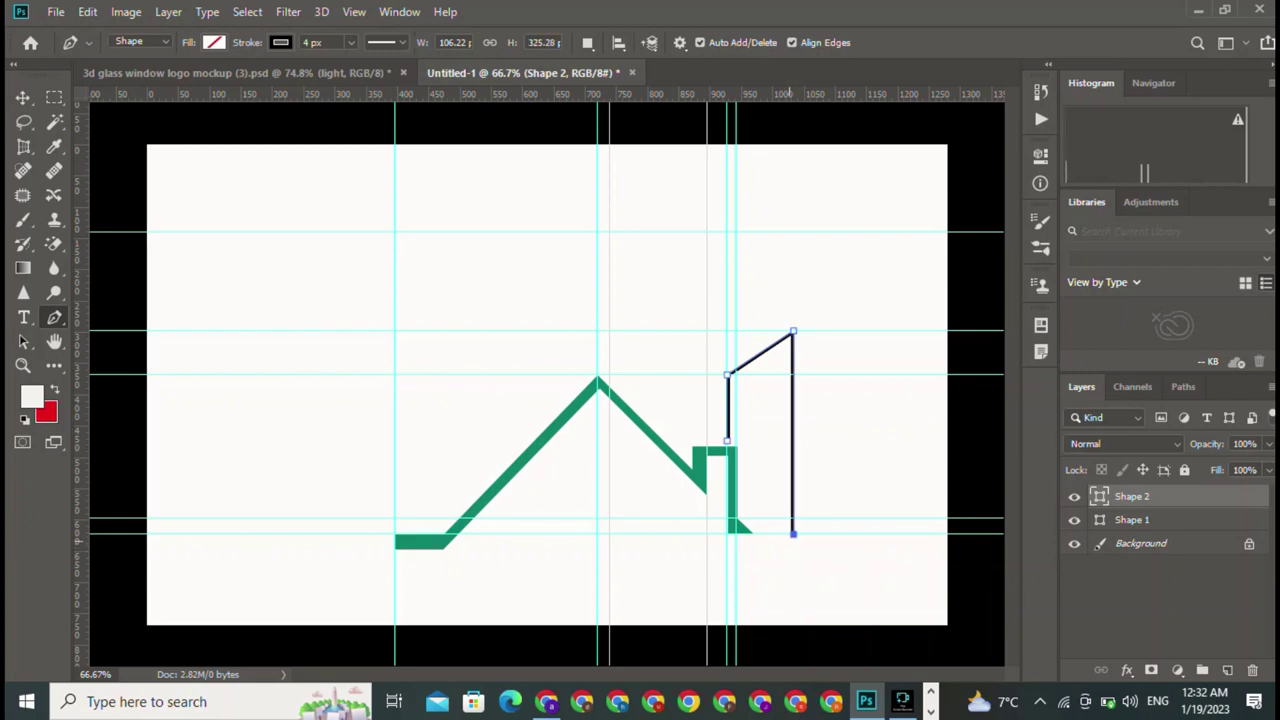
key("ctrl+z")
left_click(793, 550)
Draw the wall's short bottom and inner slanted edge back to the start, closing Shape 2.
left_click(777, 550)
left_click(777, 357)
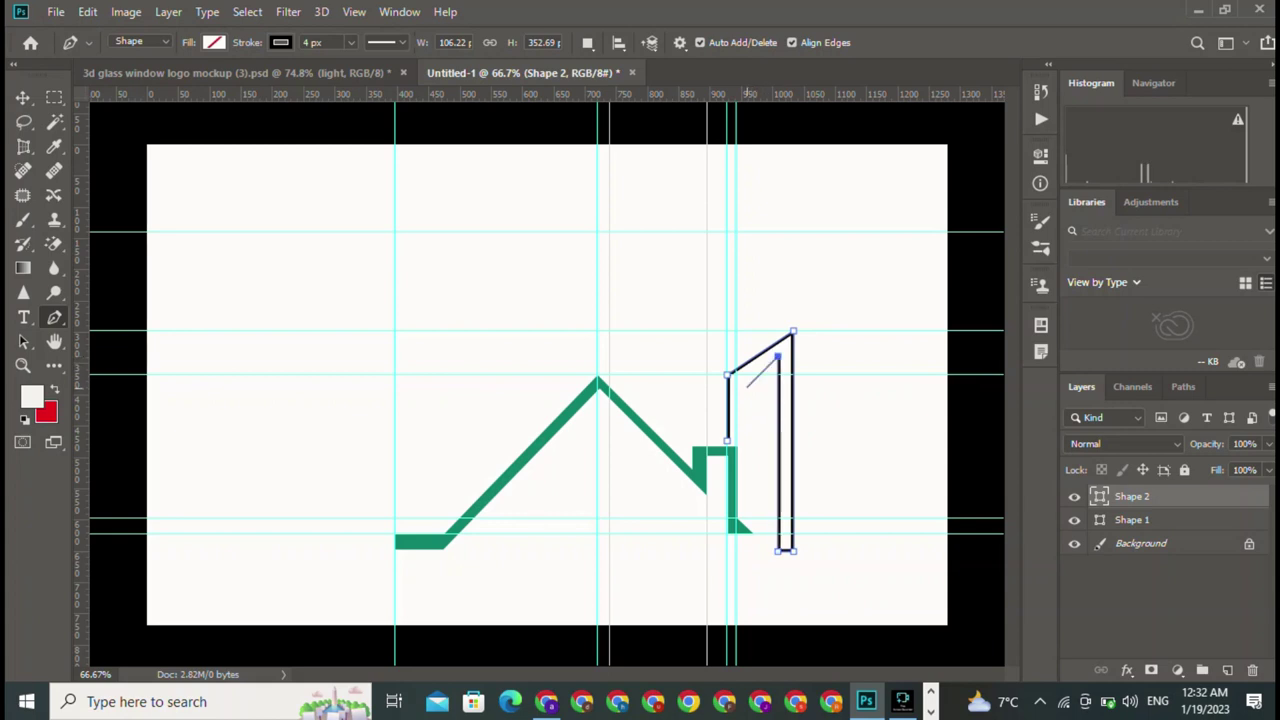
left_click(736, 384)
left_click(731, 440)
left_click(728, 440)
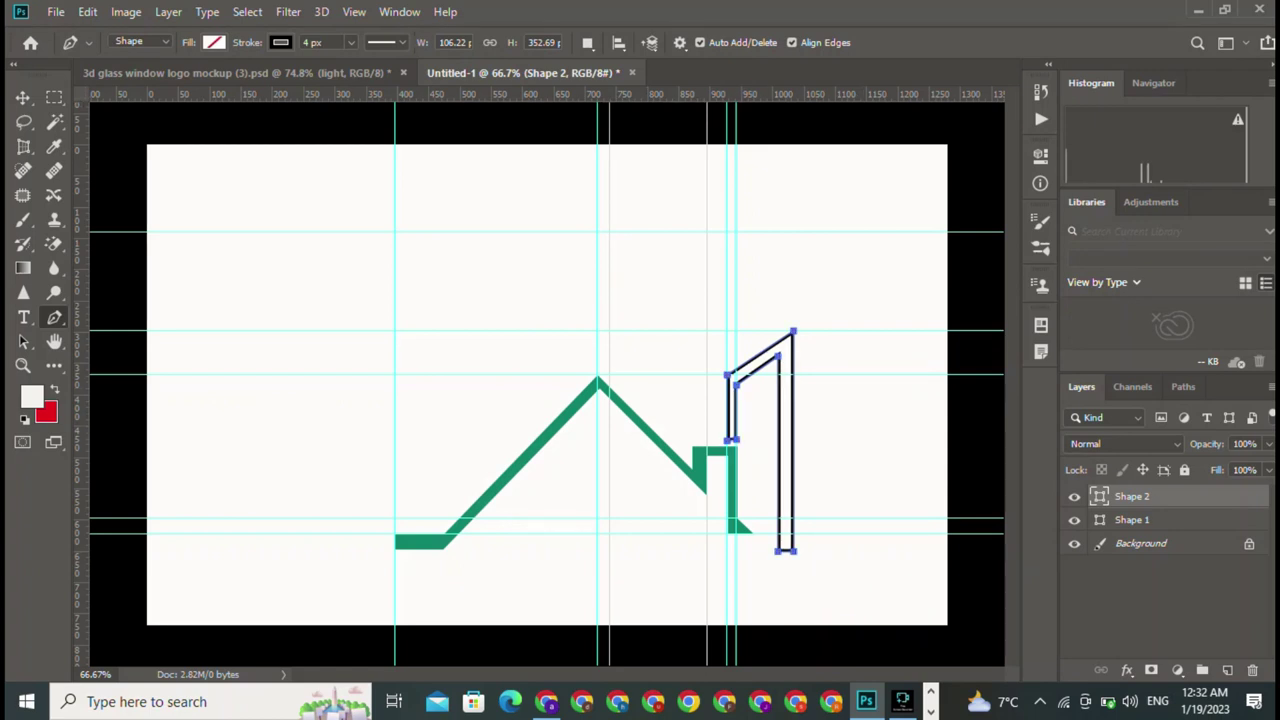
left_click(214, 42)
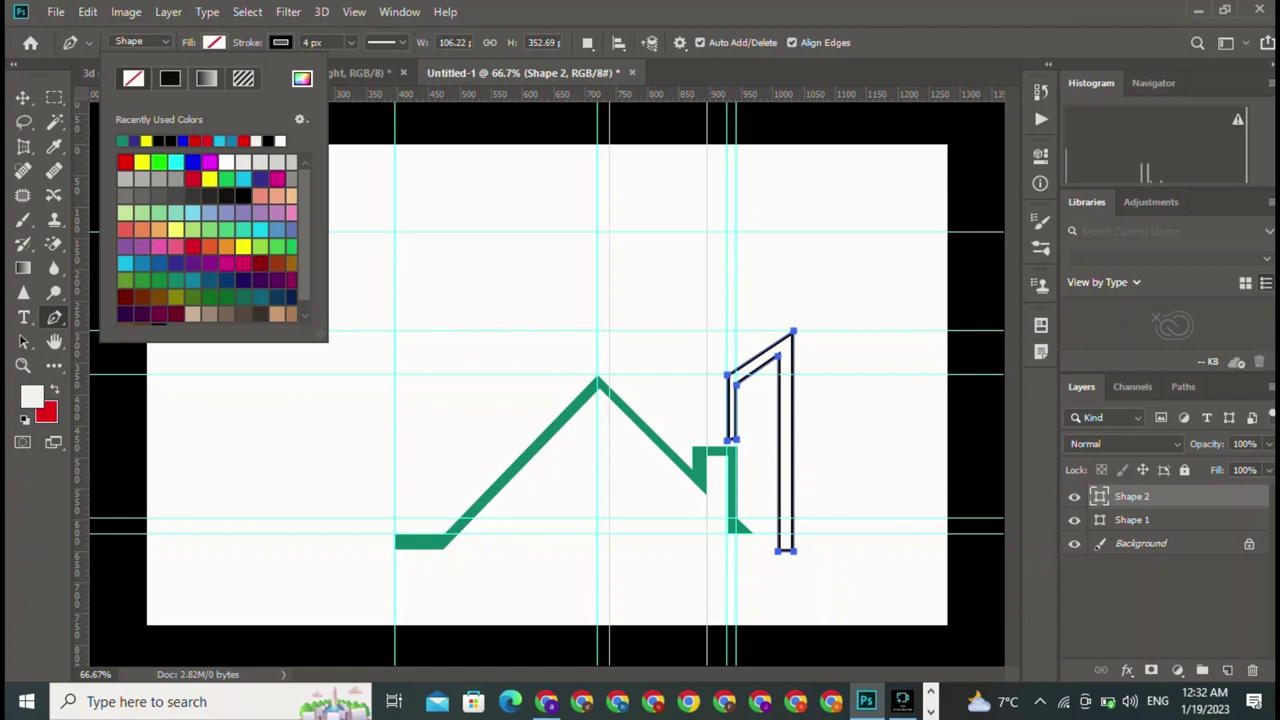
Fill the Shape 2 wall bright green, set its stroke to none, and deselect it.
left_click(159, 162)
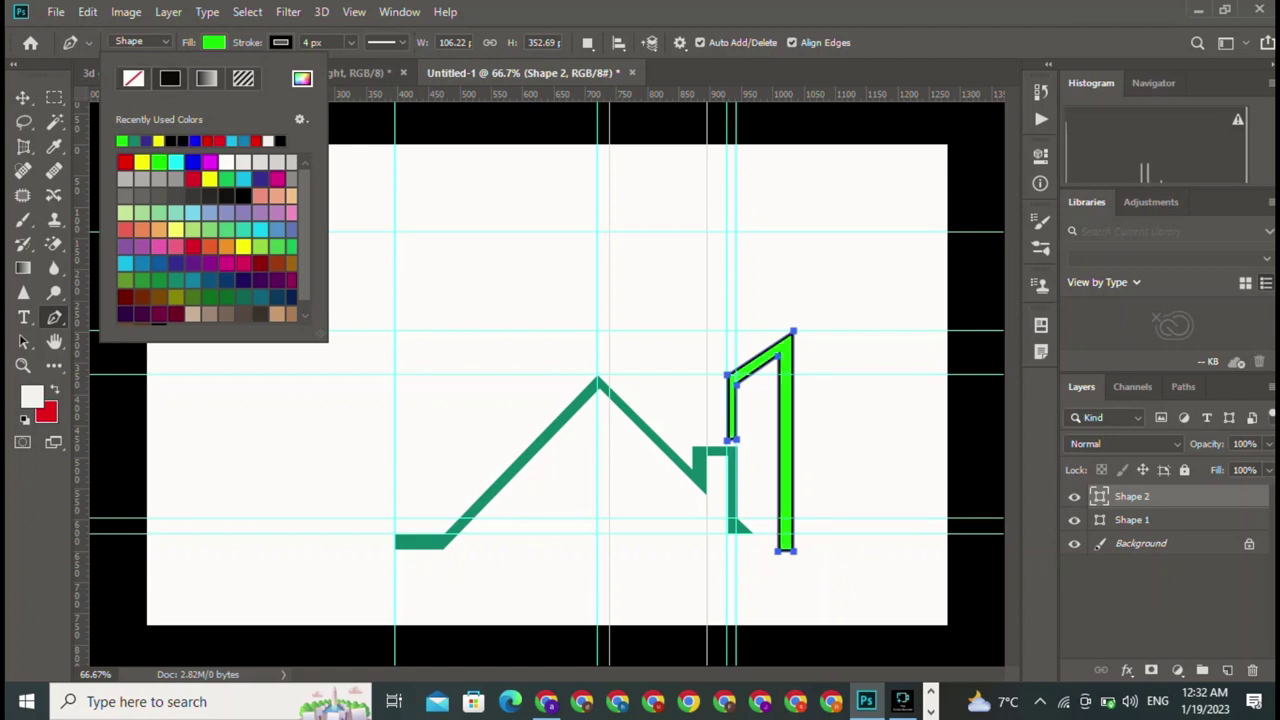
left_click(280, 42)
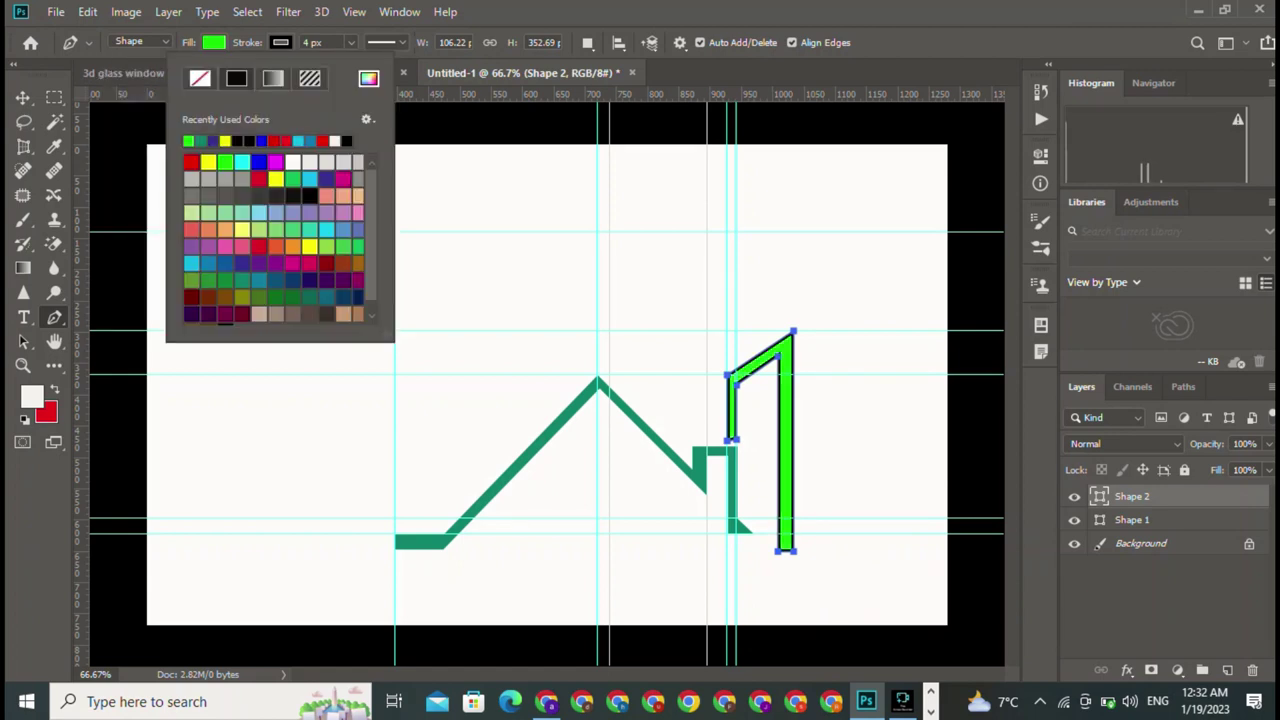
left_click(200, 78)
left_click(22, 97)
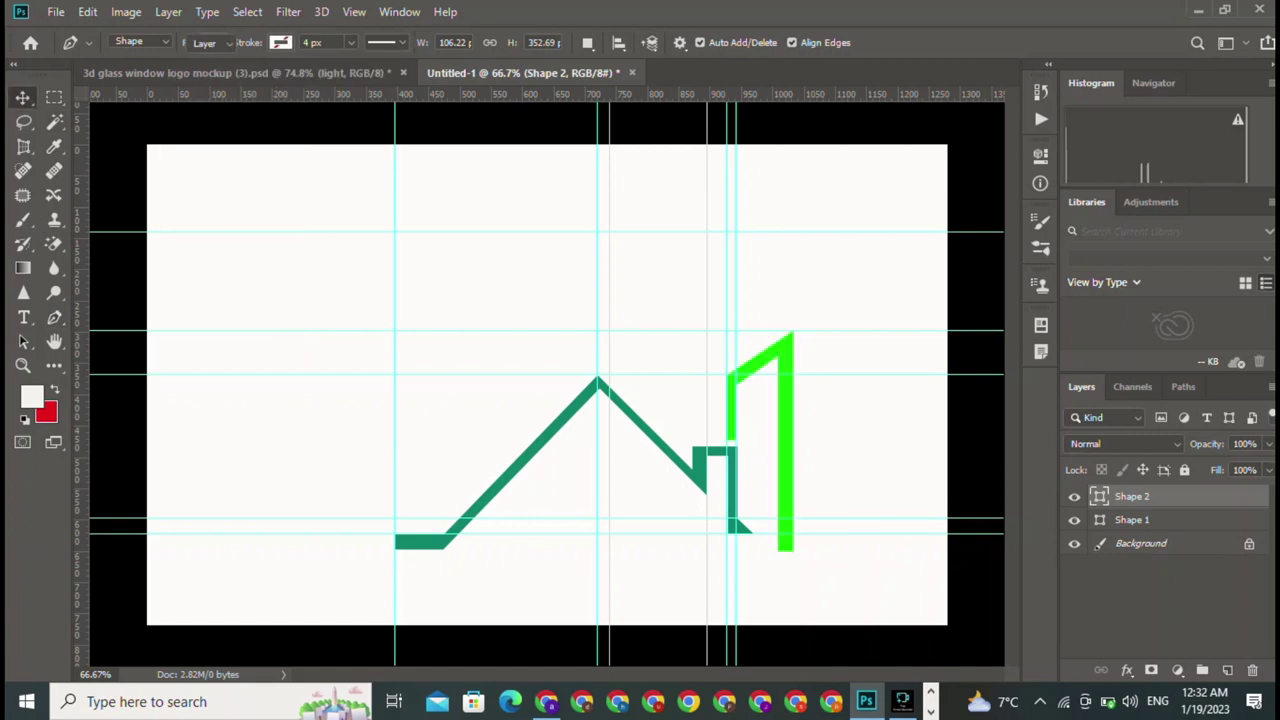
left_click(757, 440)
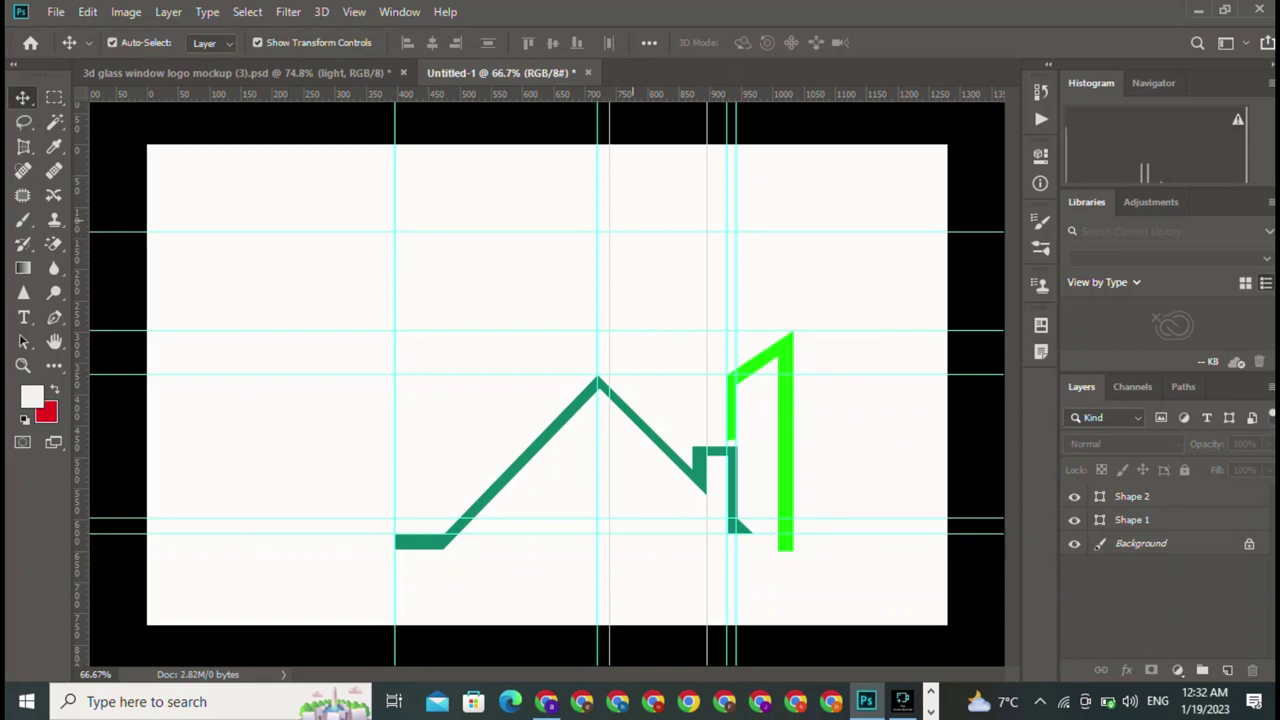
Draw a small 36 × 36 px square near the canvas top-left.
key("u")
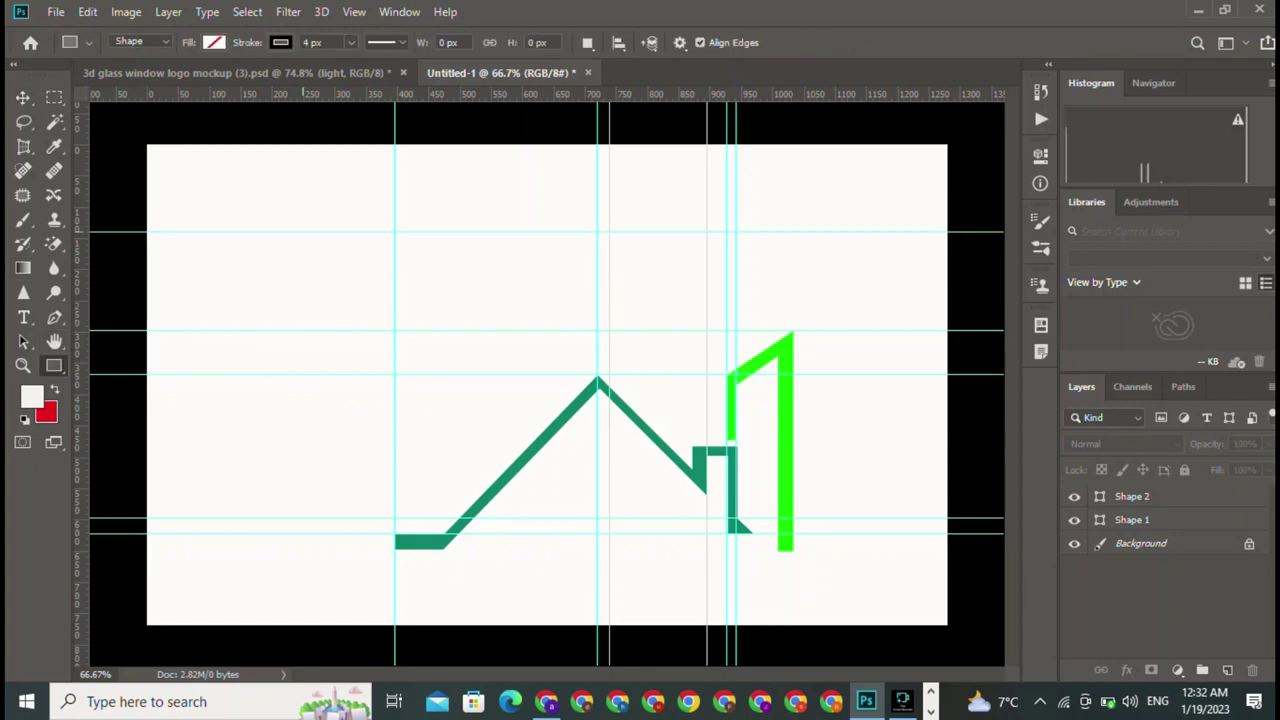
left_click_drag(219, 181, 241, 204)
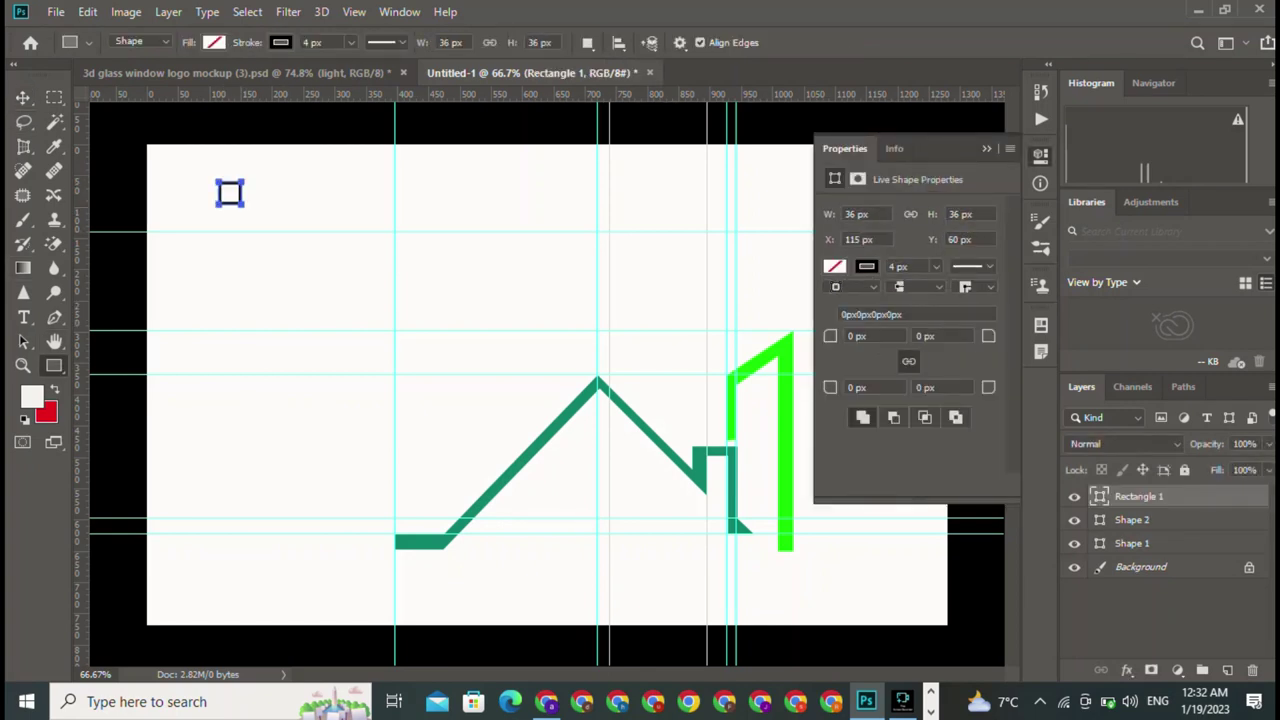
key("v")
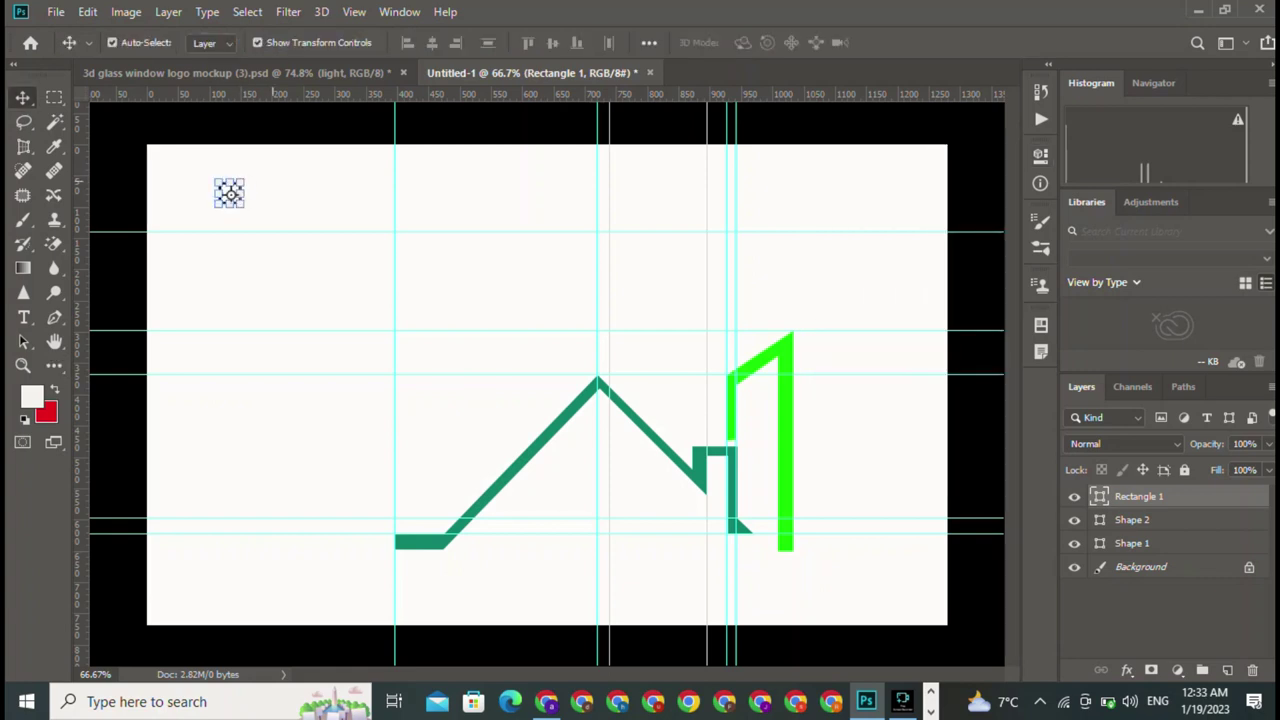
key("u")
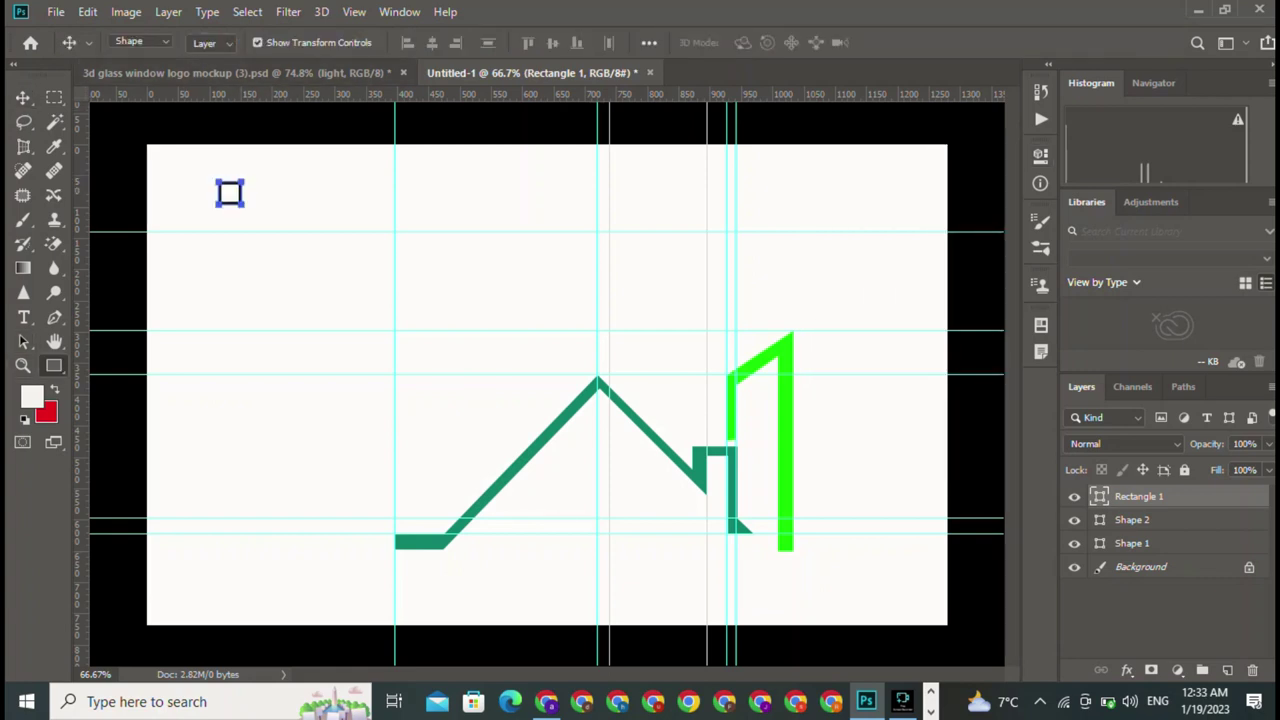
Set the square's fill colour to bright green.
left_click(213, 42)
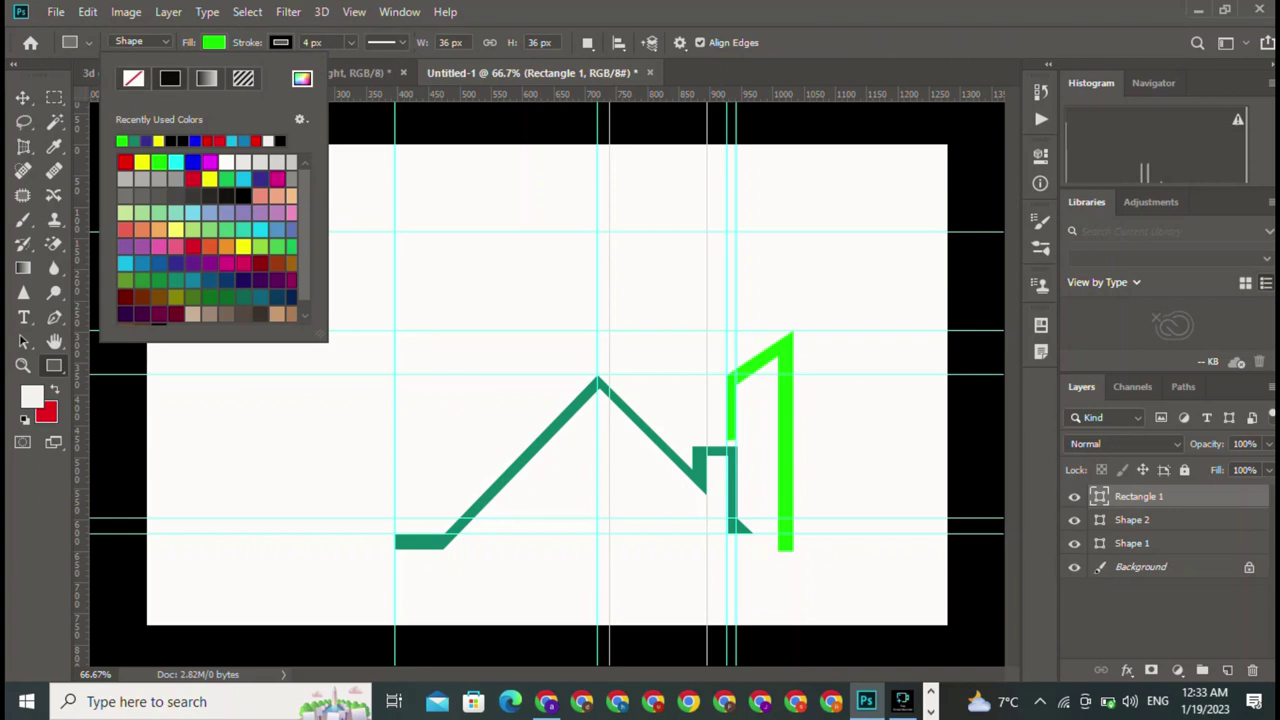
key("v")
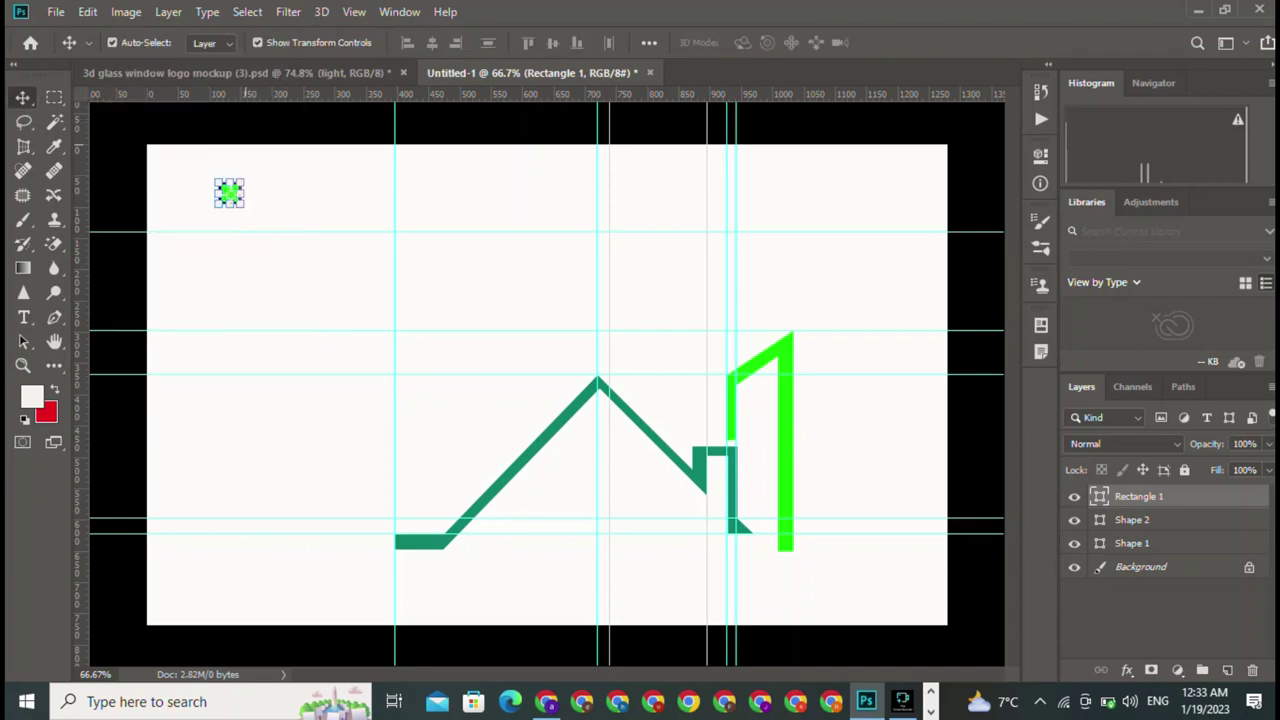
left_click(54, 365)
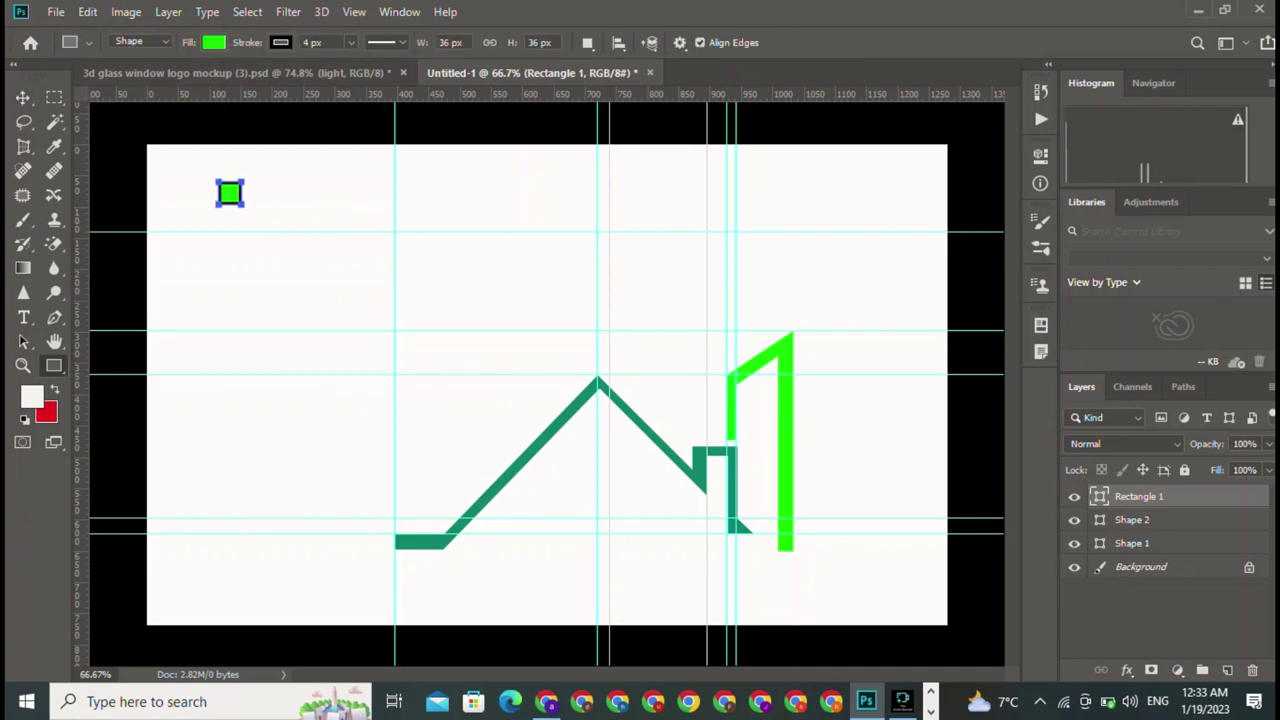
left_click(213, 42)
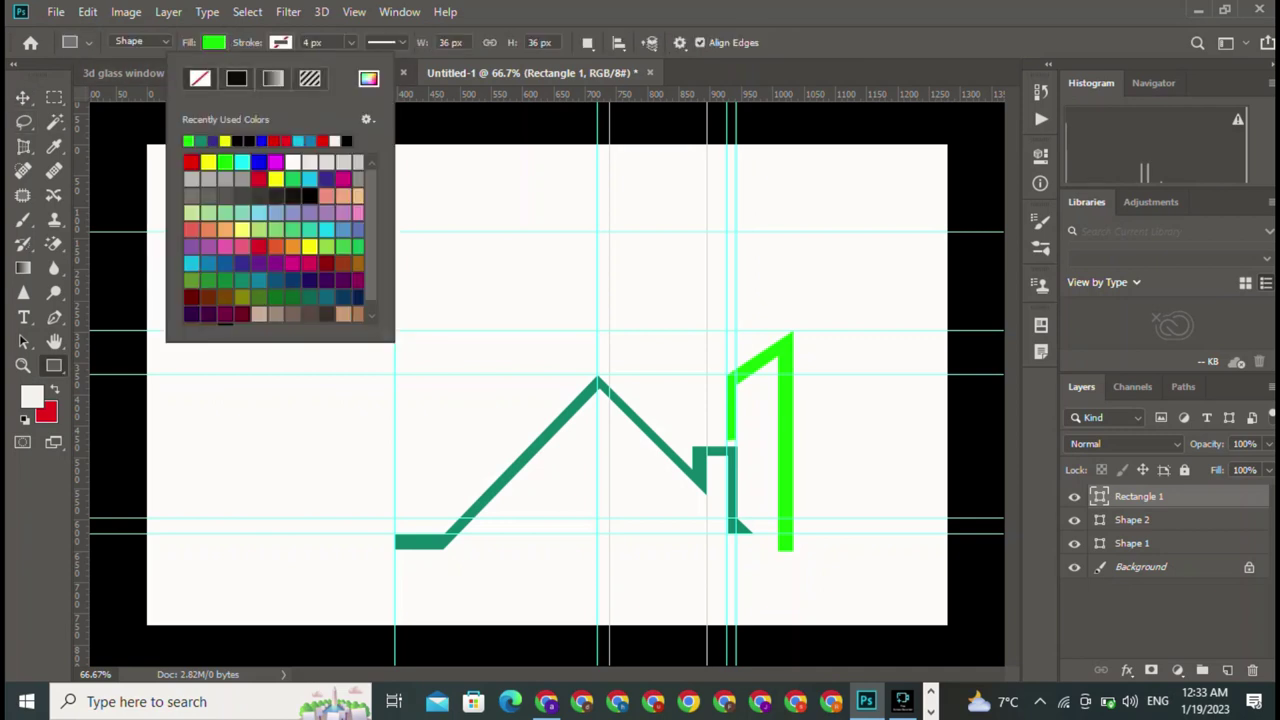
key("Escape")
key("v")
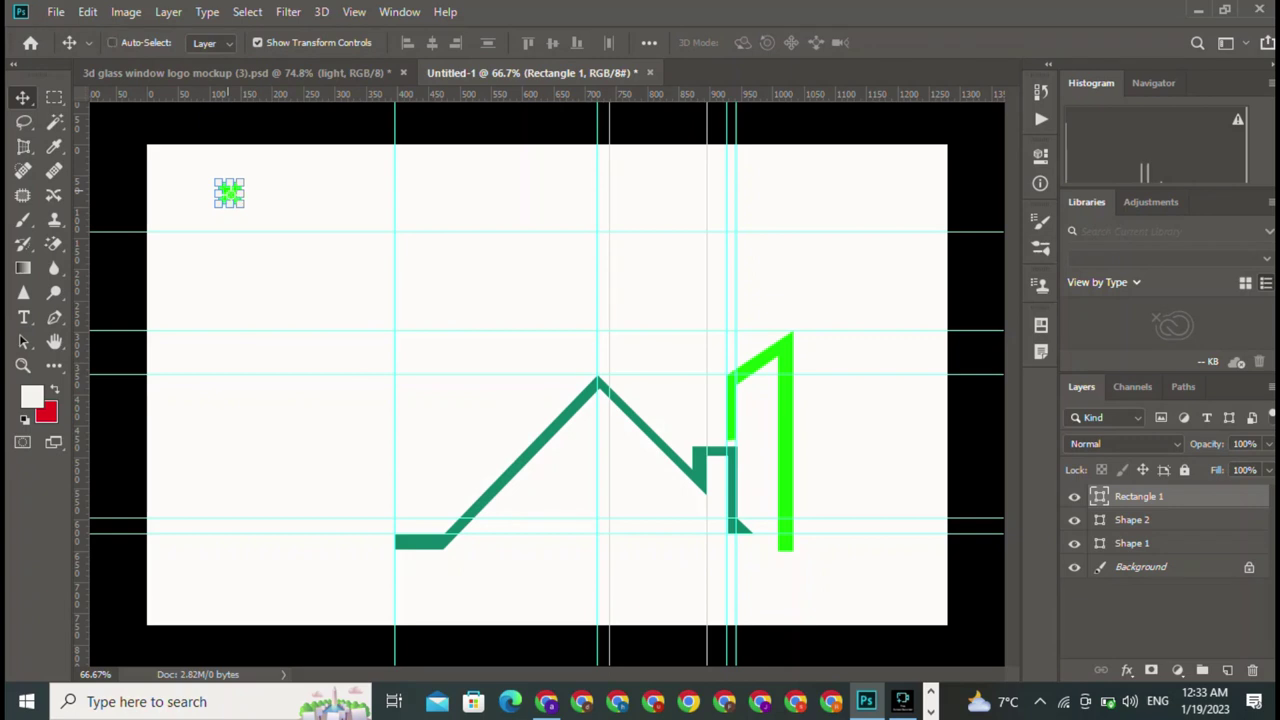
Duplicate the green square and arrange the copies into a 2 × 2 window grid.
left_click_drag(229, 193, 546, 384)
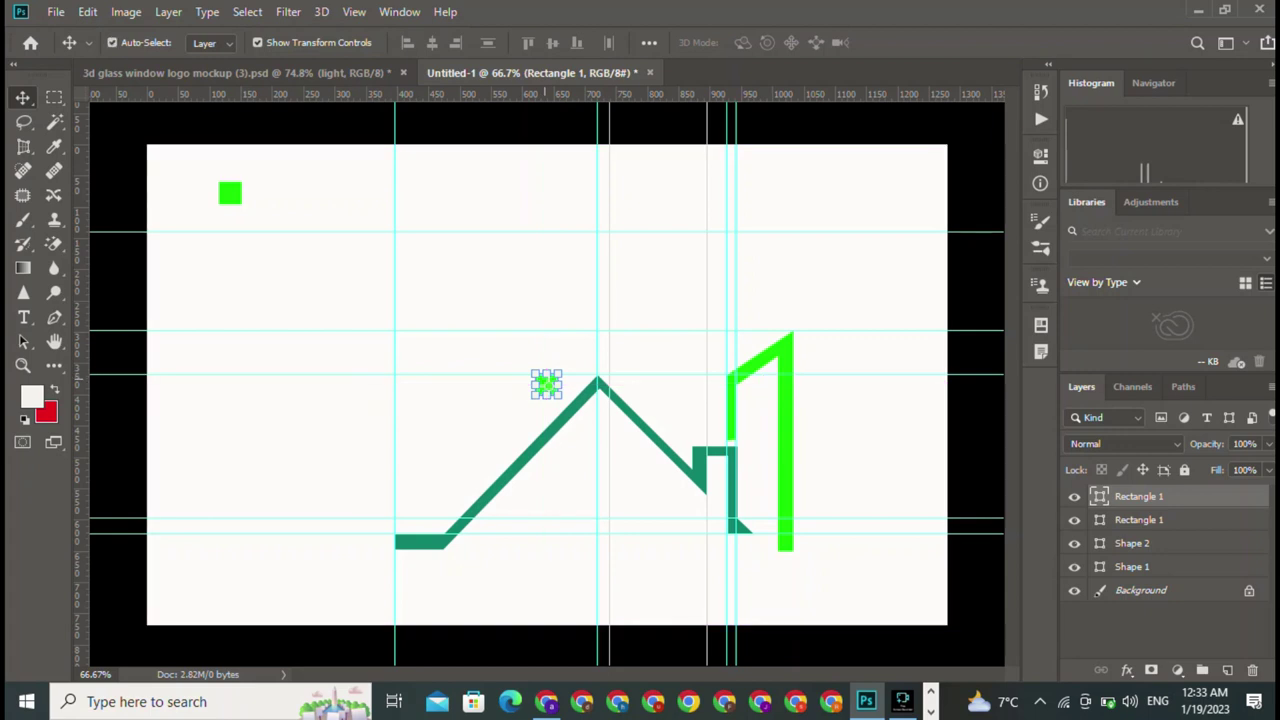
key("ctrl+t")
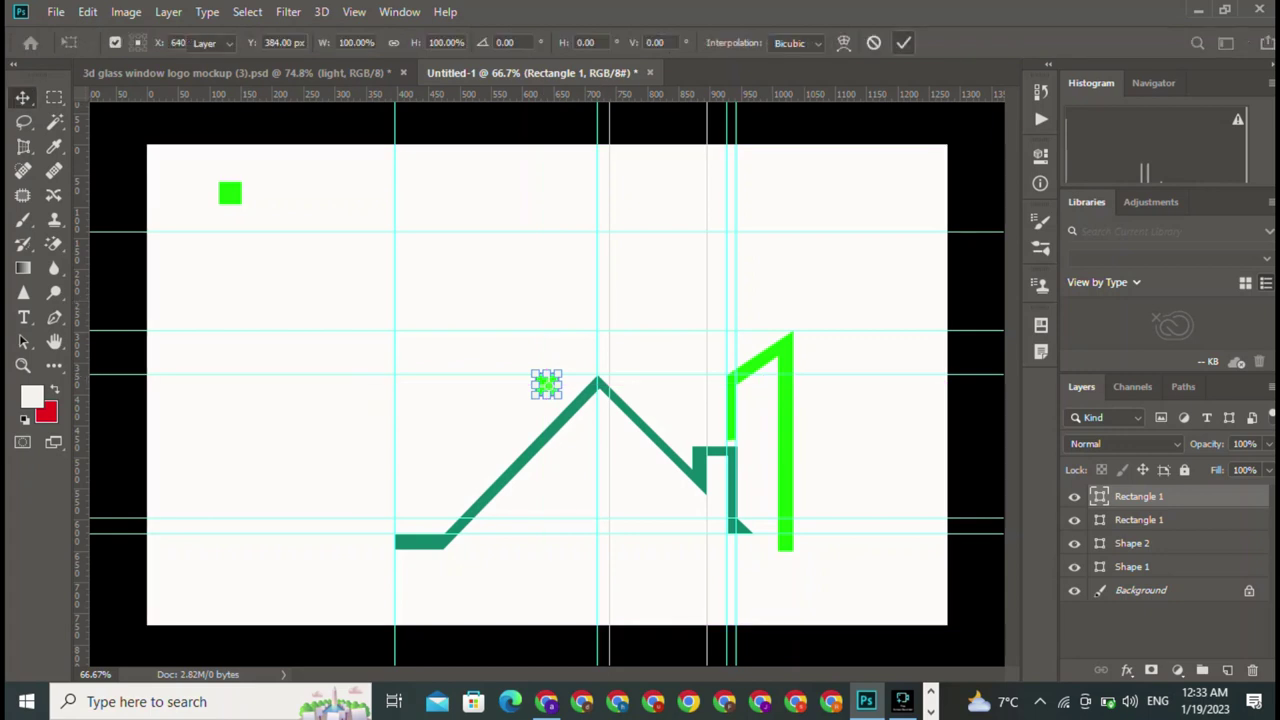
key("Return")
mouse_move(546, 384)
left_mouse_down()
mouse_move(363, 275)
mouse_move(266, 193)
mouse_move(547, 385)
mouse_move(230, 212)
left_mouse_up()
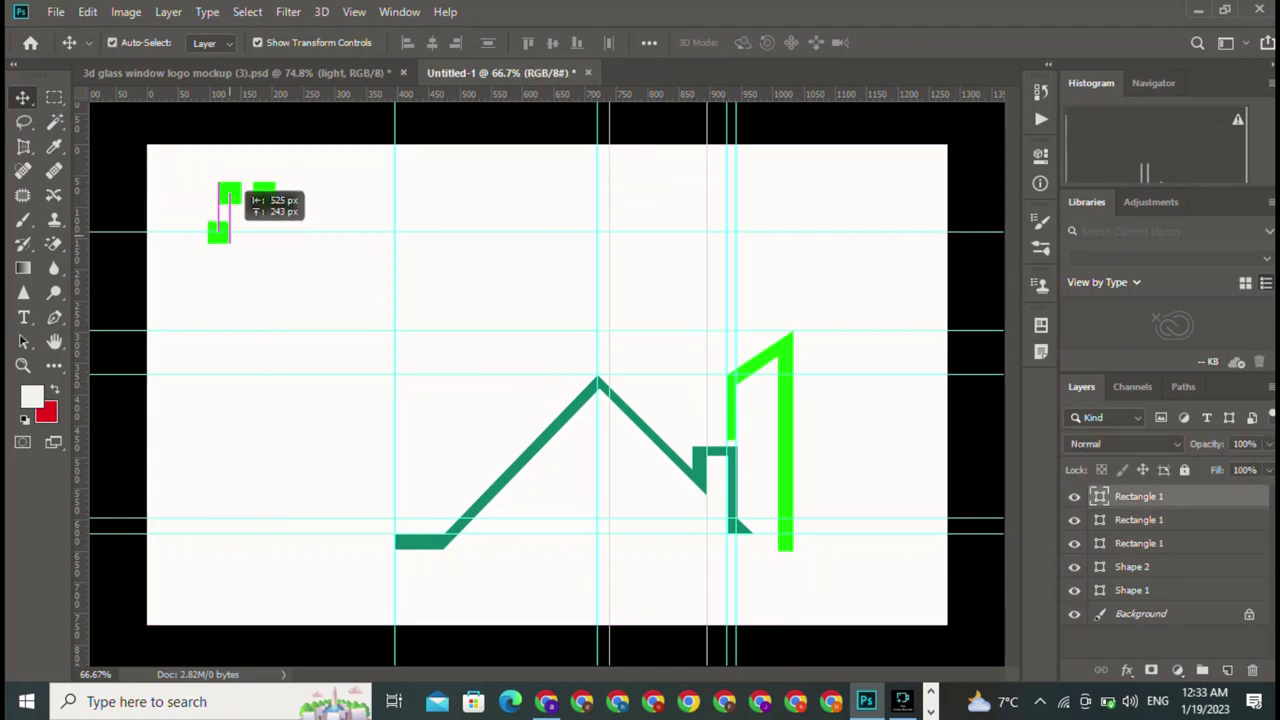
mouse_move(230, 212)
left_mouse_down()
mouse_move(547, 385)
mouse_move(264, 243)
mouse_move(264, 221)
left_mouse_up()
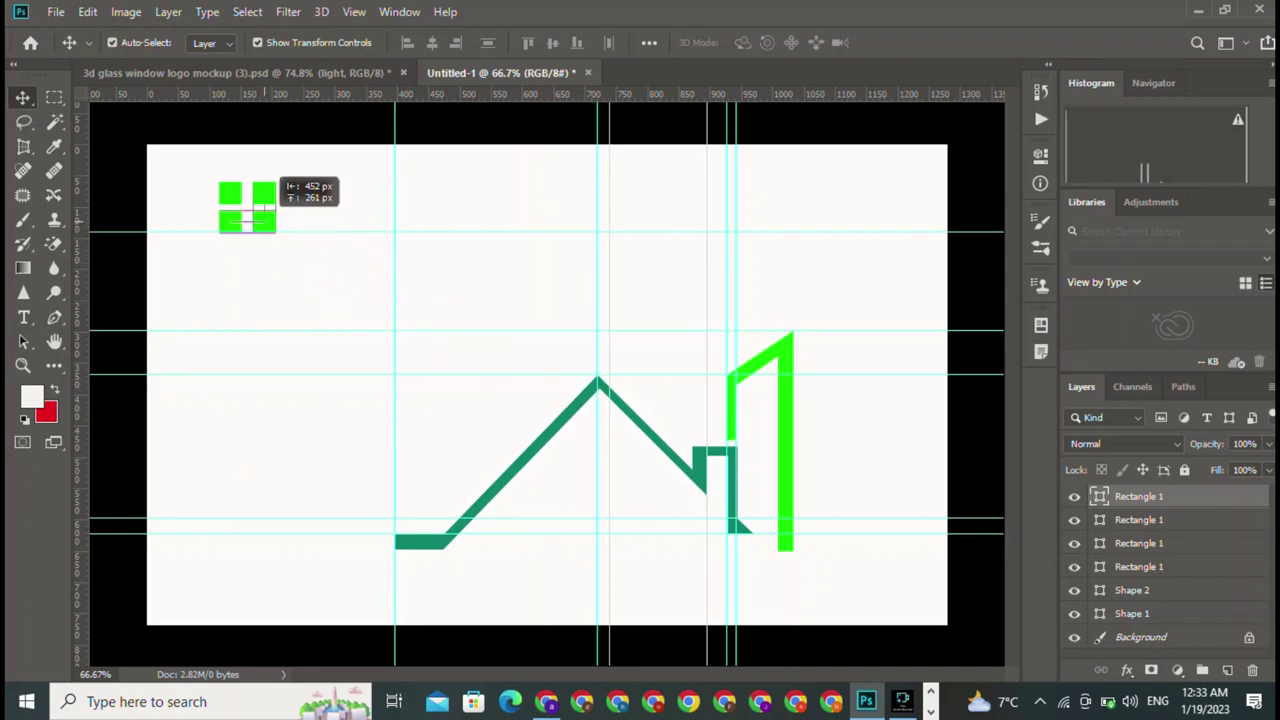
Select all four window squares together.
left_click(330, 270)
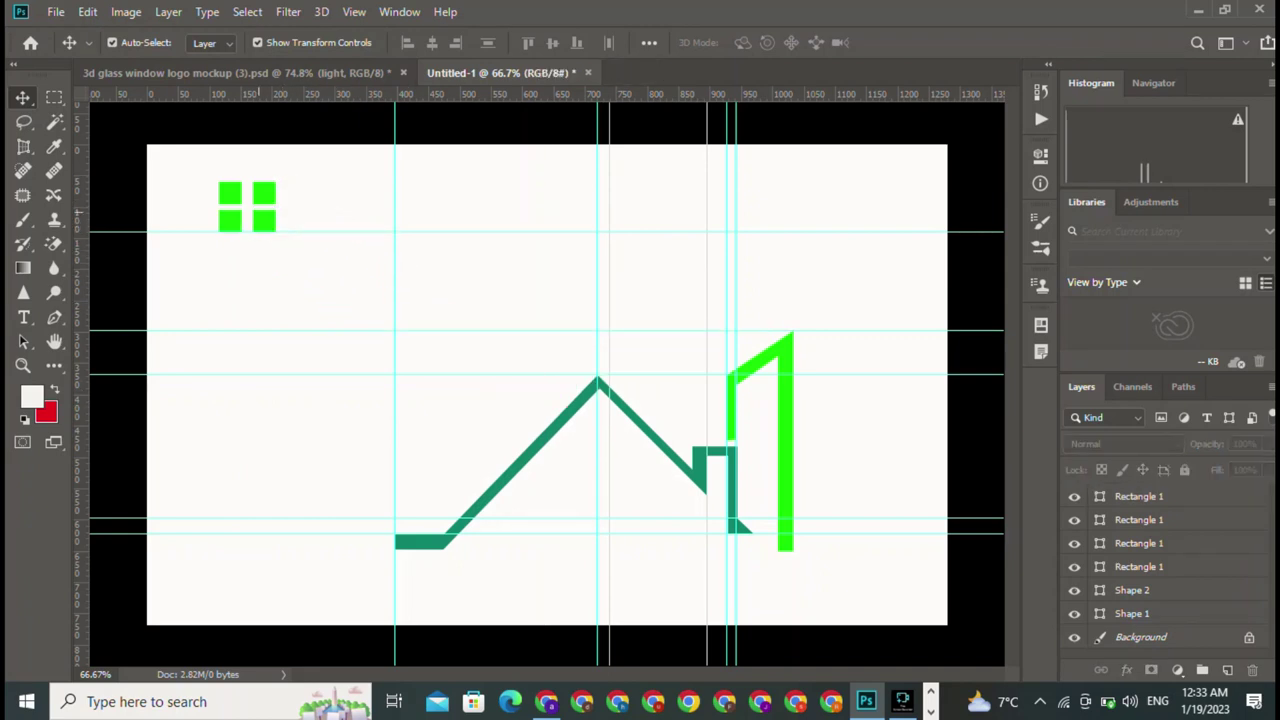
key("alt+period")
left_click_drag(260, 216, 260, 216)
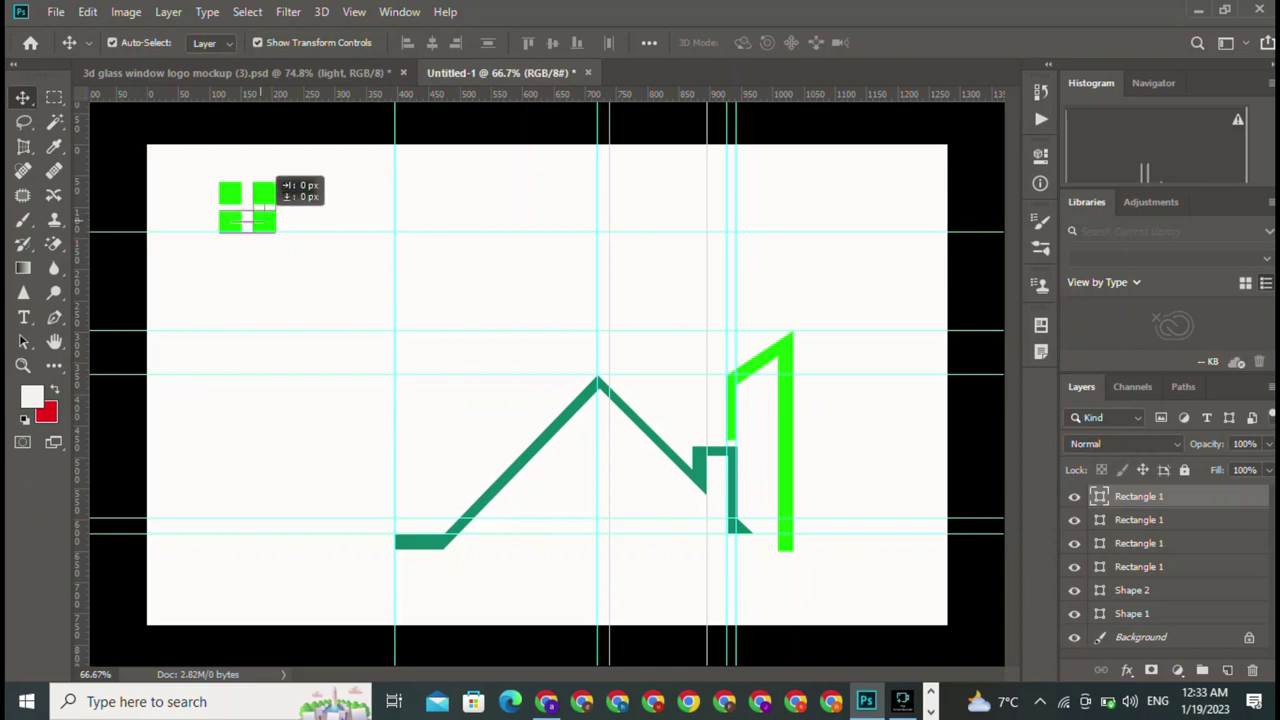
mouse_move(210, 140)
left_mouse_down()
mouse_move(249, 208)
mouse_move(581, 478)
left_mouse_up()
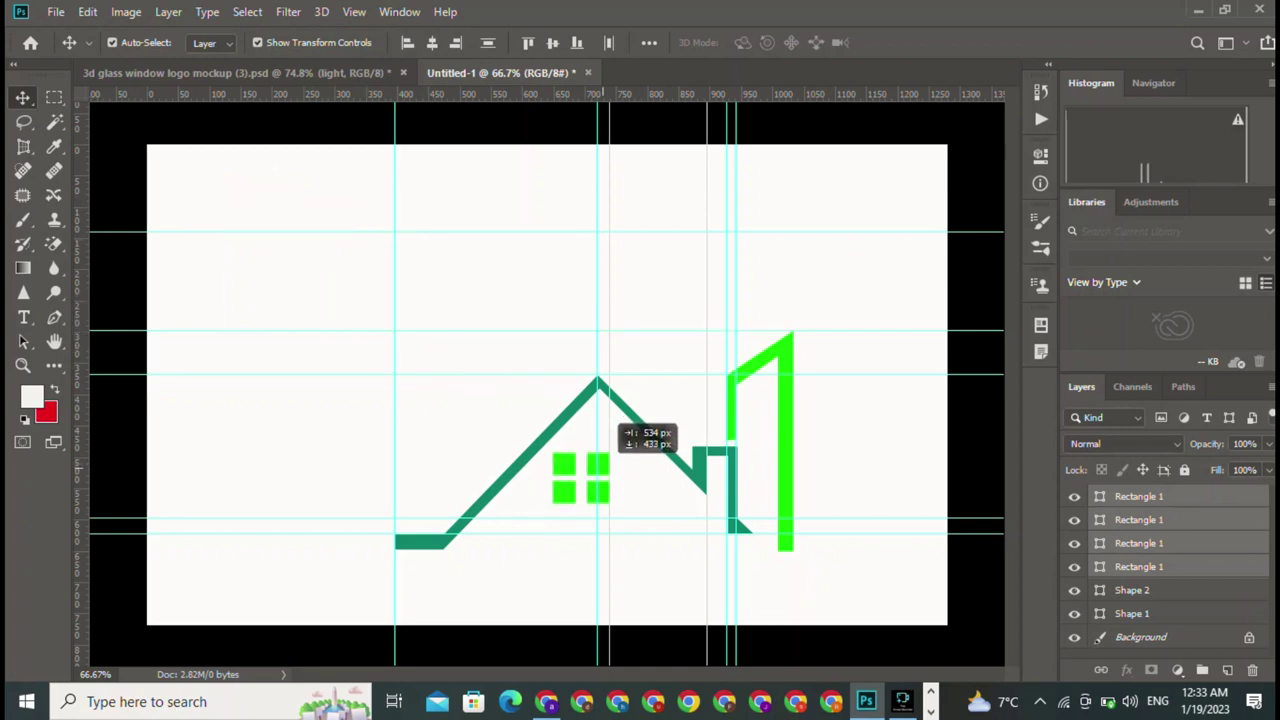